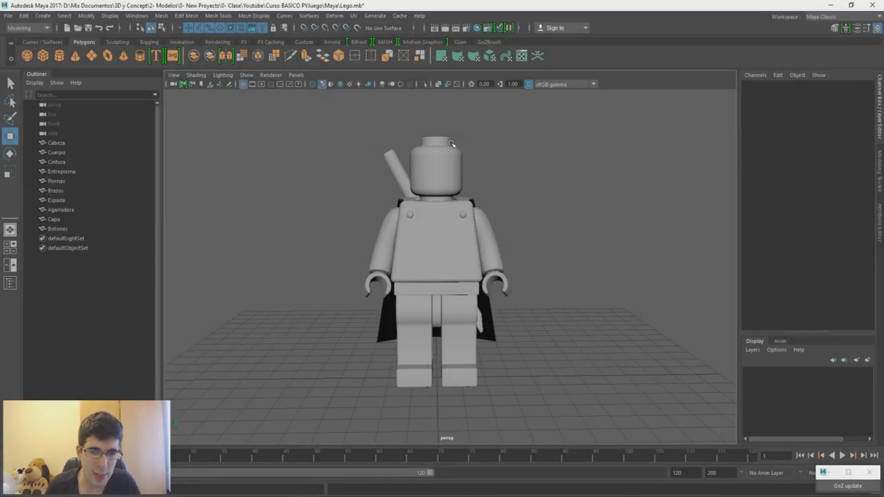
- Inspect the minifigure from side and front, then marquee-select all its parts in the Outliner
mouse_move(430, 239)
alt+mouse_down()
mouse_move(584, 245)
mouse_move(567, 244)
alt+mouse_up()
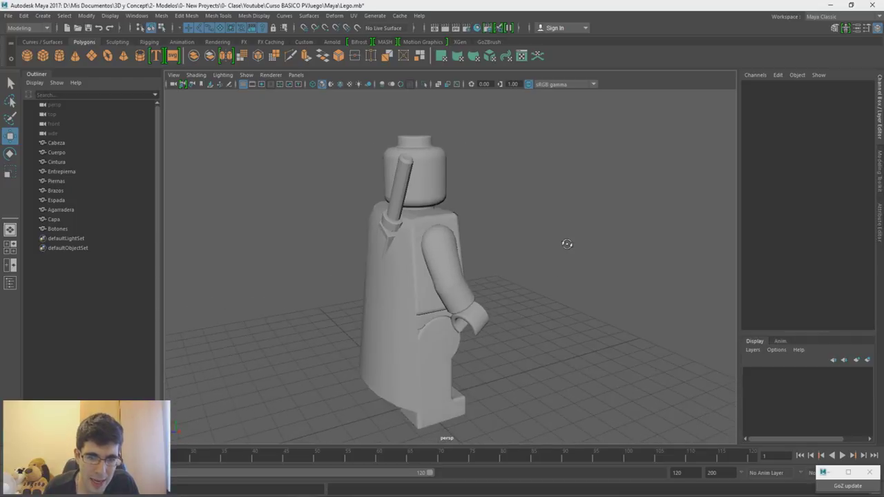
mouse_move(435, 216)
alt+mouse_down()
mouse_move(489, 237)
mouse_move(487, 250)
mouse_move(465, 218)
mouse_move(471, 252)
mouse_move(456, 263)
alt+mouse_up()
scroll(457, 263, up, 2)
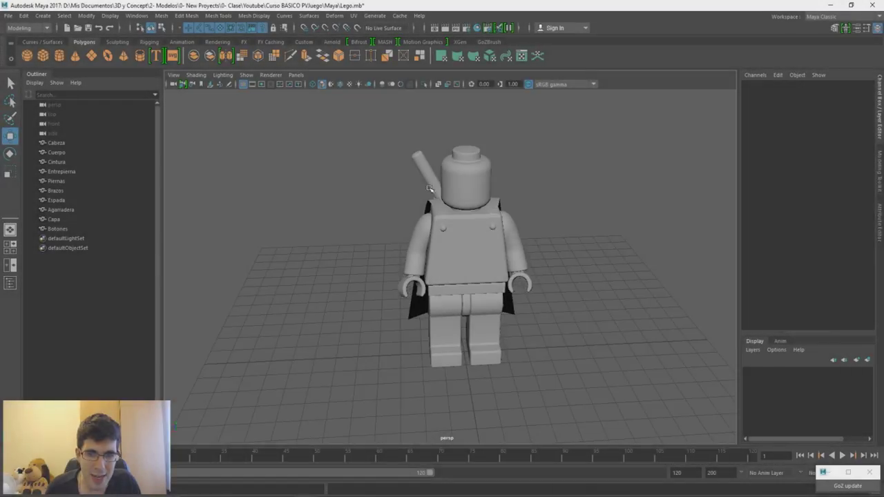
alt+drag(428, 238, 602, 188)
drag(600, 127, 303, 415)
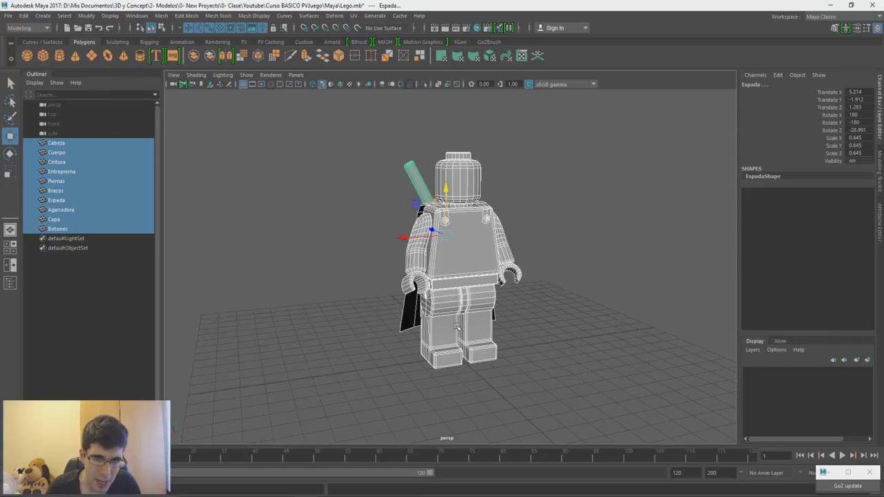
- Group the selected figure parts and rename the group Personaje
key(ctrl+g)
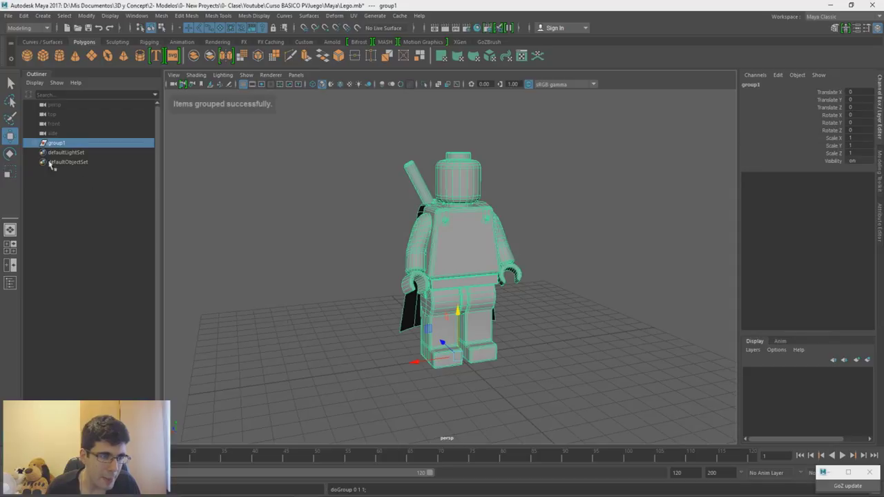
double_click(57, 143)
text(Personaje)
key(Return)
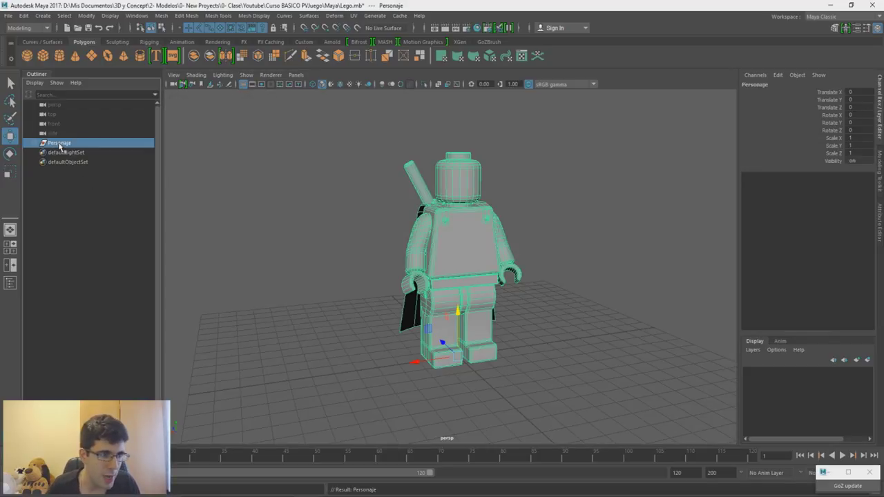
- Expand Personaje and select its child parts from Brazos through Espada
click(33, 145)
click(34, 144)
click(34, 144)
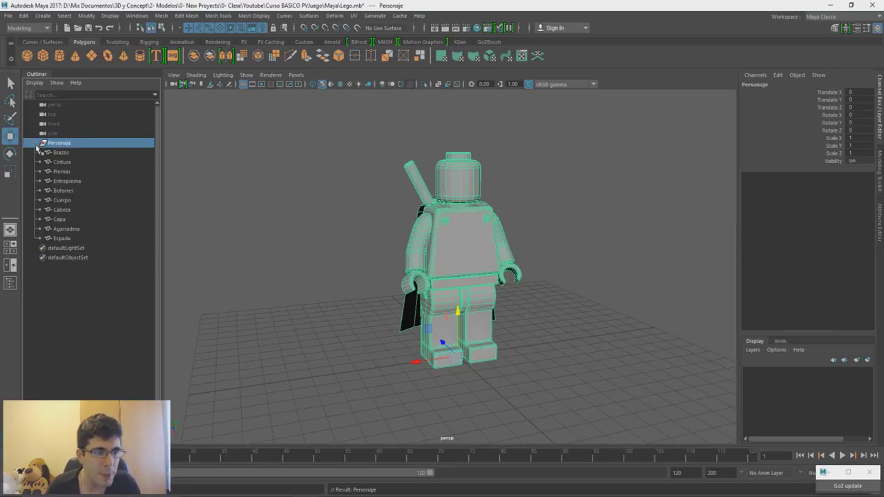
click(56, 152)
shift+click(73, 239)
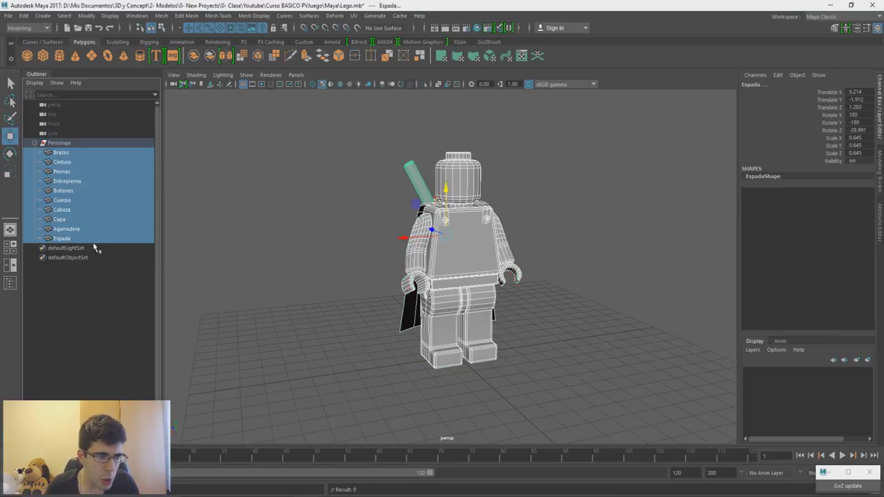
click(8, 18)
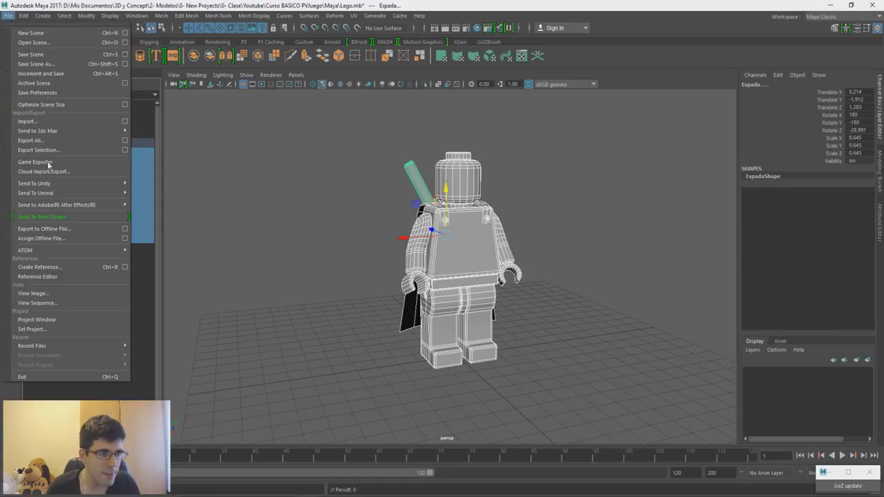
click(35, 153)
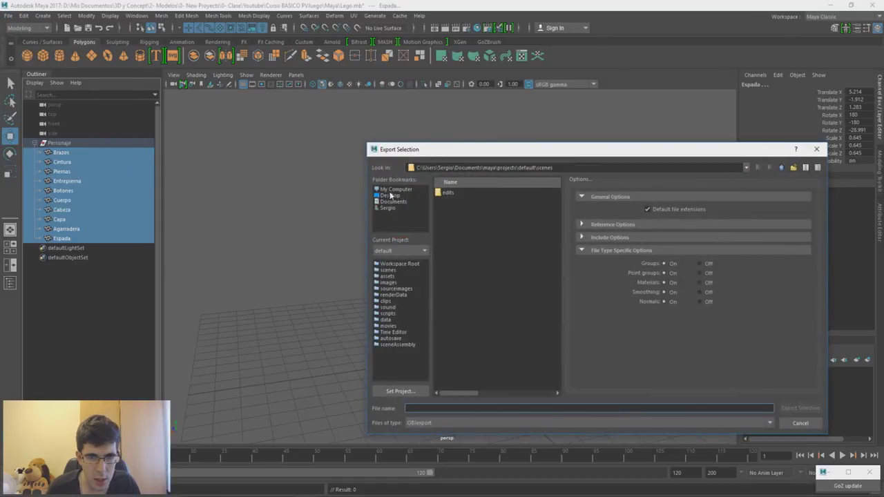
click(390, 195)
click(479, 406)
text(LEGO)
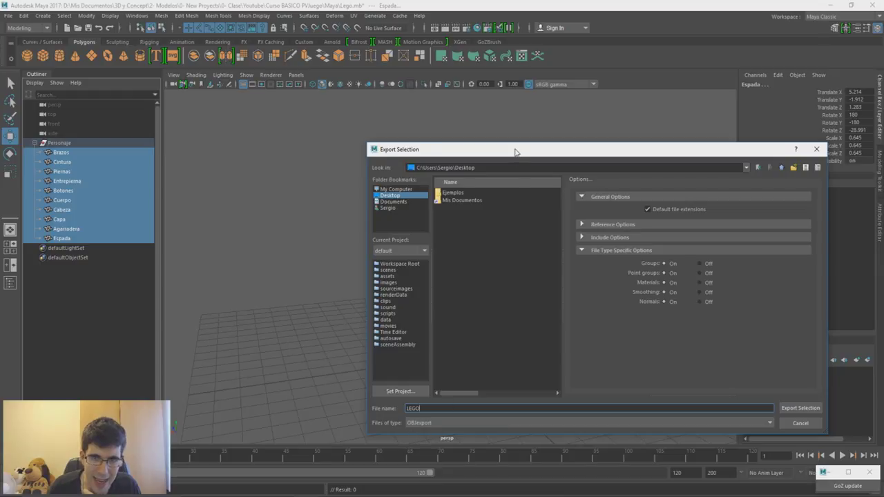
drag(515, 151, 451, 63)
click(737, 336)
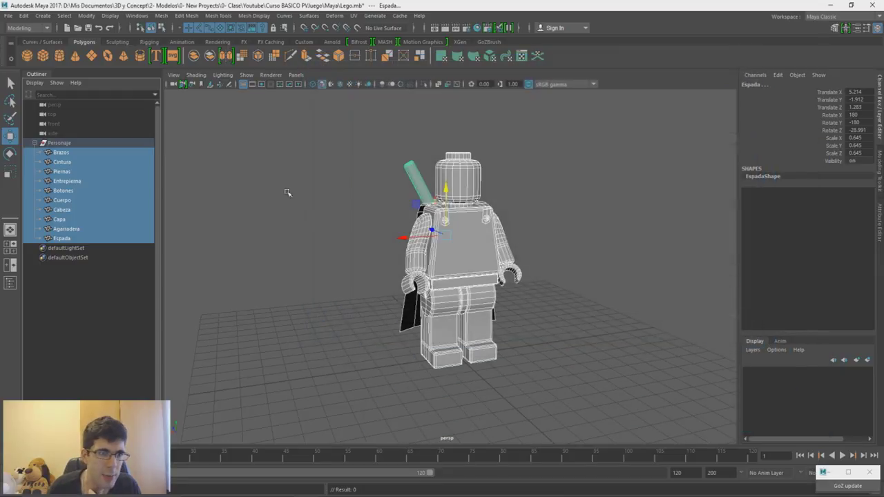
click(142, 16)
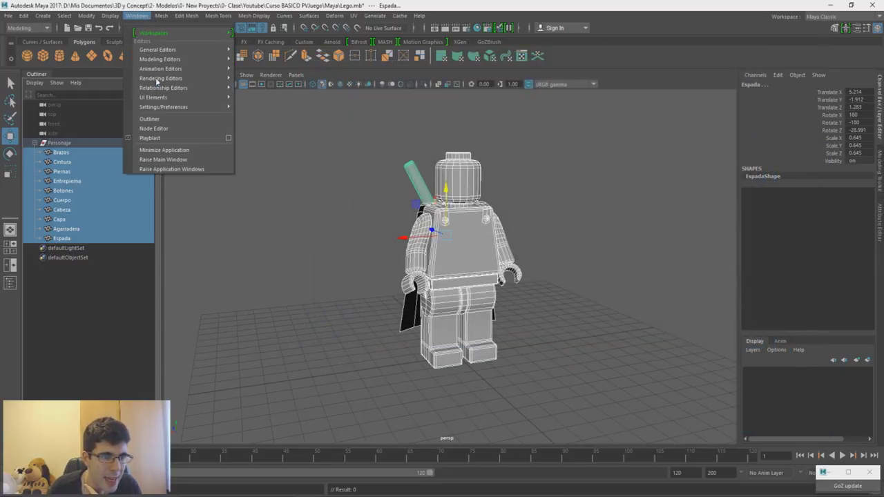
mouse_move(163, 107)
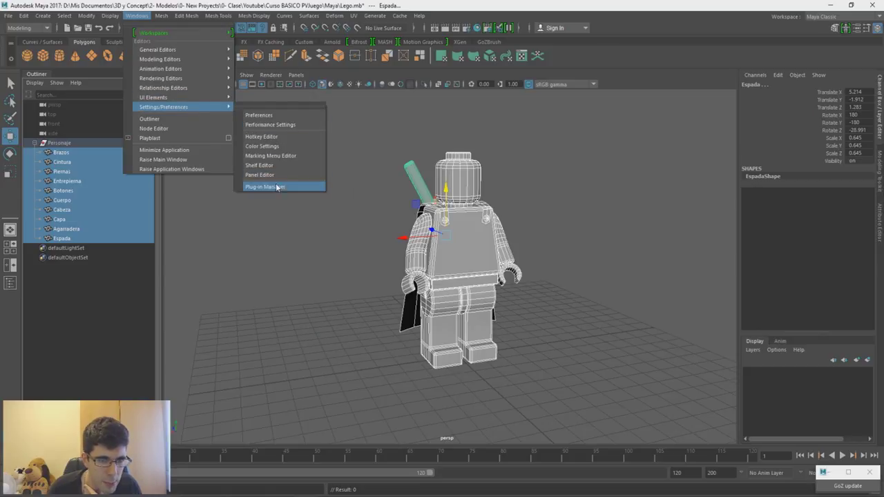
click(277, 187)
scroll(379, 291, down, 3)
scroll(378, 292, down, 3)
scroll(378, 293, down, 2)
scroll(378, 293, down, 2)
scroll(378, 293, down, 2)
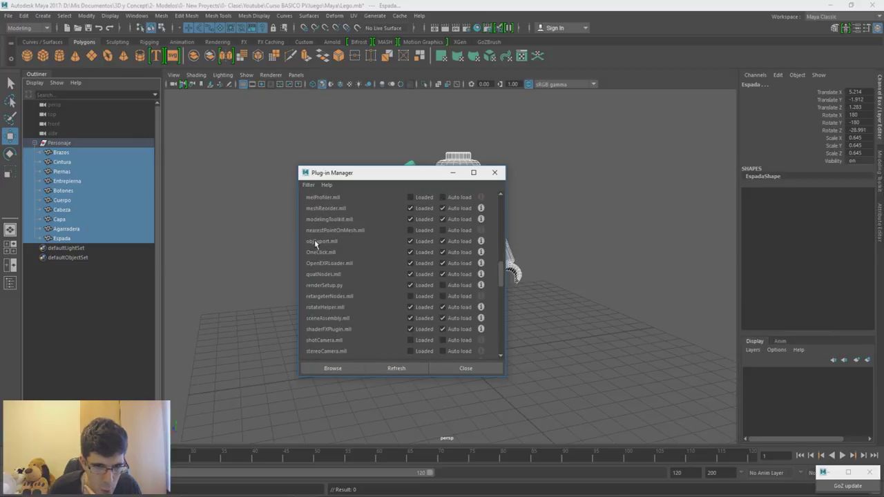
click(495, 174)
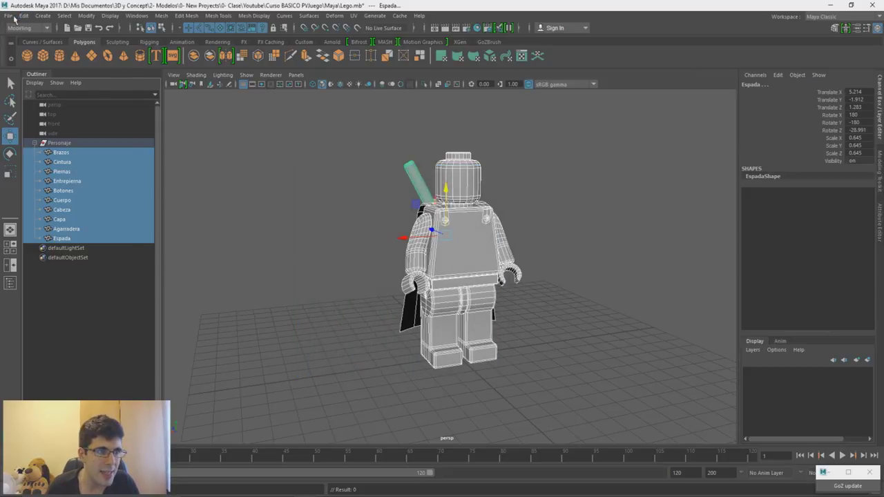
- Export the selected parts to the Desktop as LEGO.obj with Export Selection
click(9, 15)
click(48, 148)
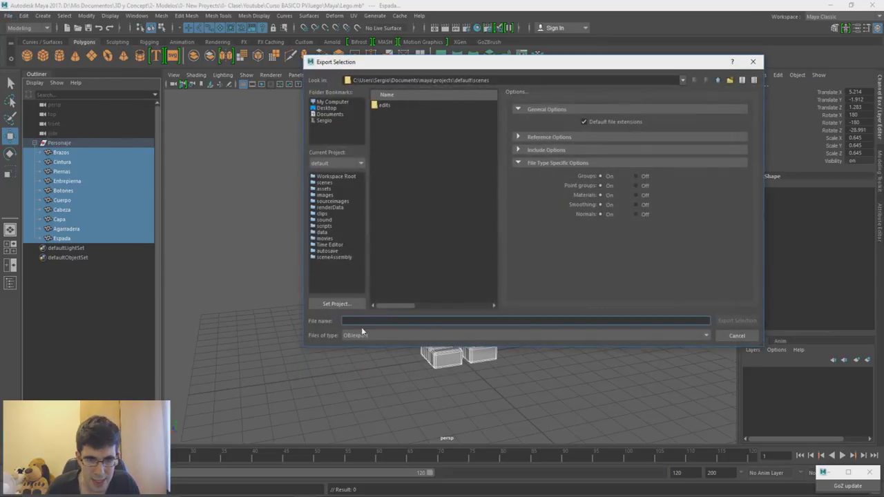
text(LEGO)
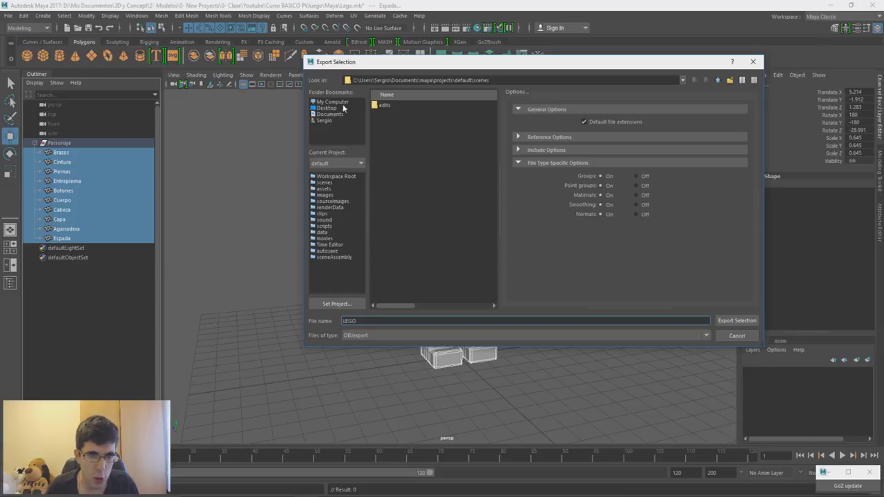
click(325, 108)
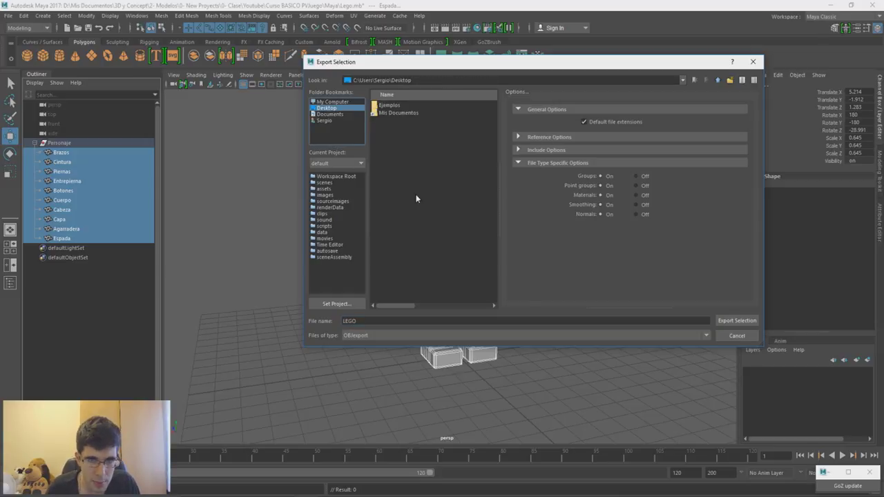
click(737, 320)
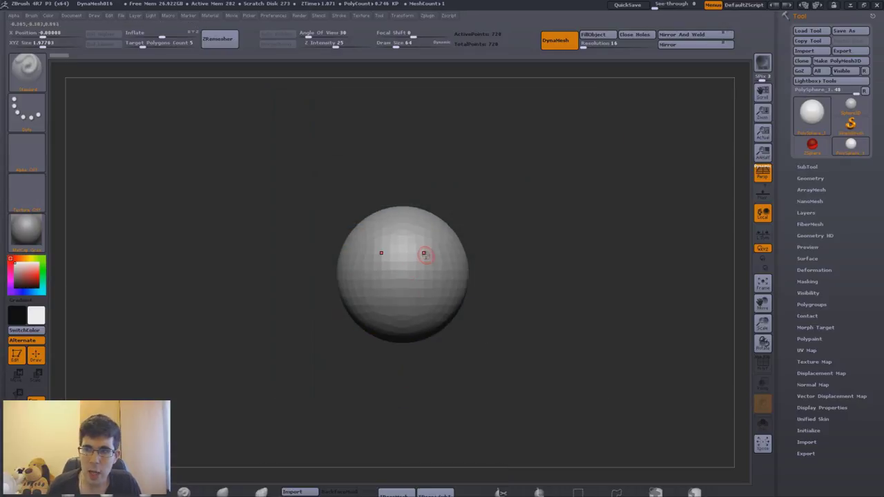
- Import LEGO.obj from the Desktop as the current tool, keeping quads and triangles
key(comma)
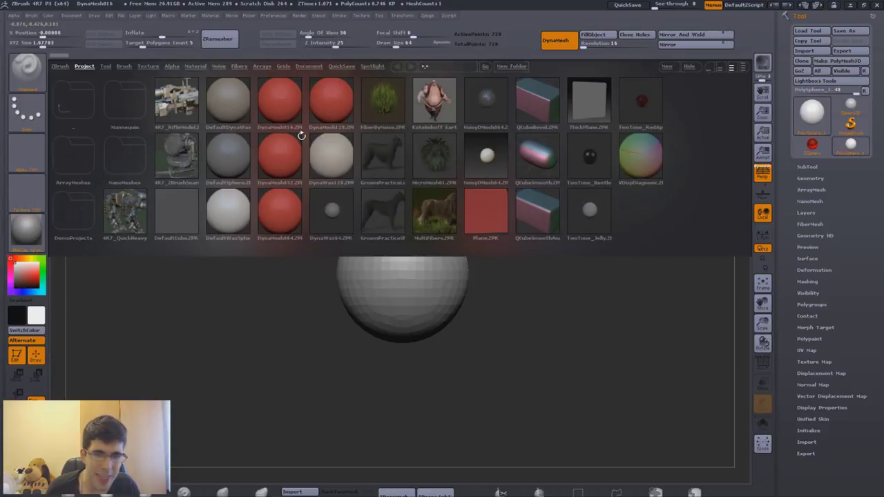
key(comma)
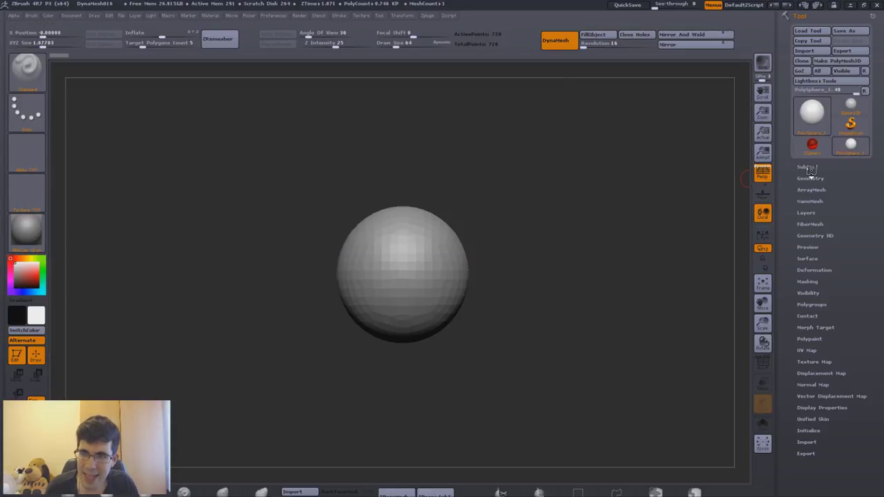
click(807, 167)
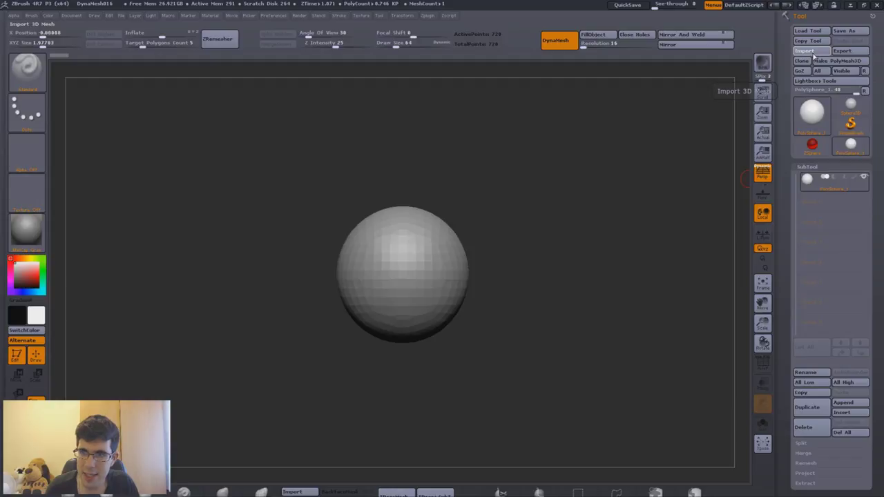
click(814, 54)
click(40, 71)
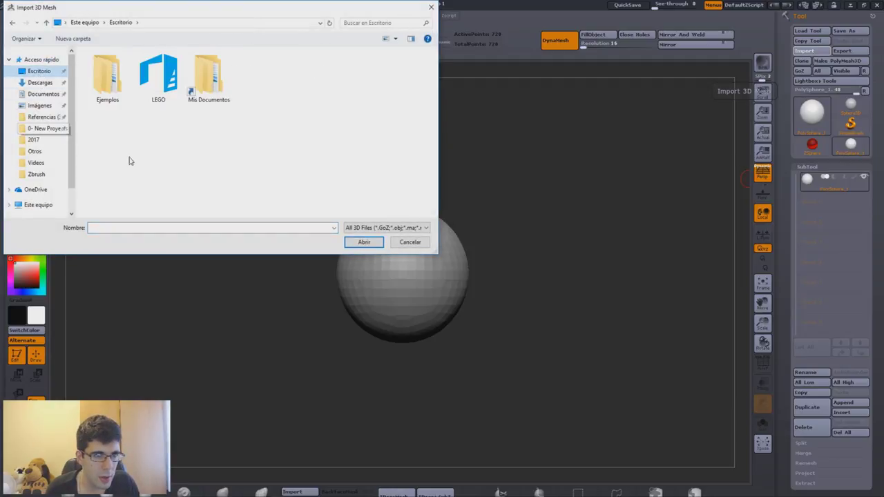
double_click(159, 76)
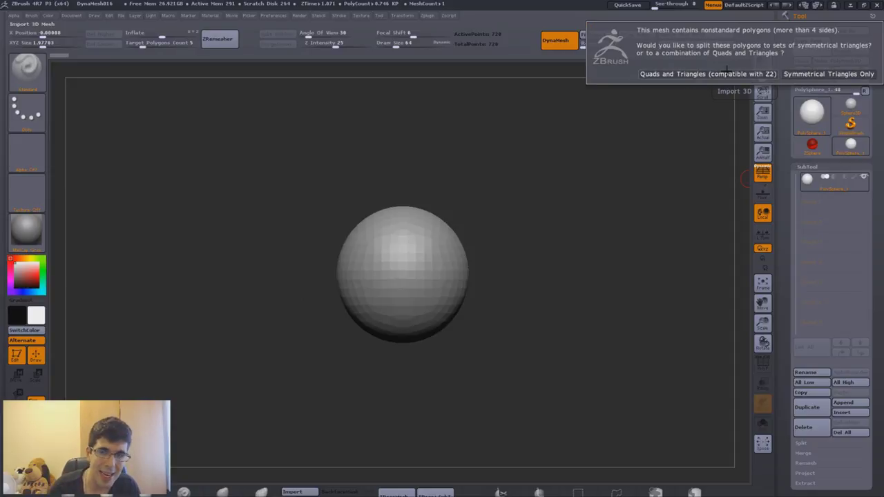
click(727, 73)
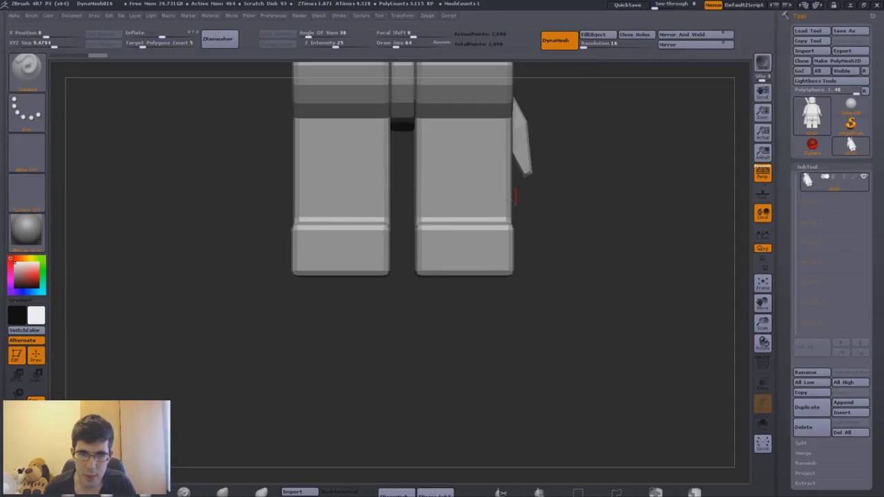
key(f)
drag(552, 263, 608, 276)
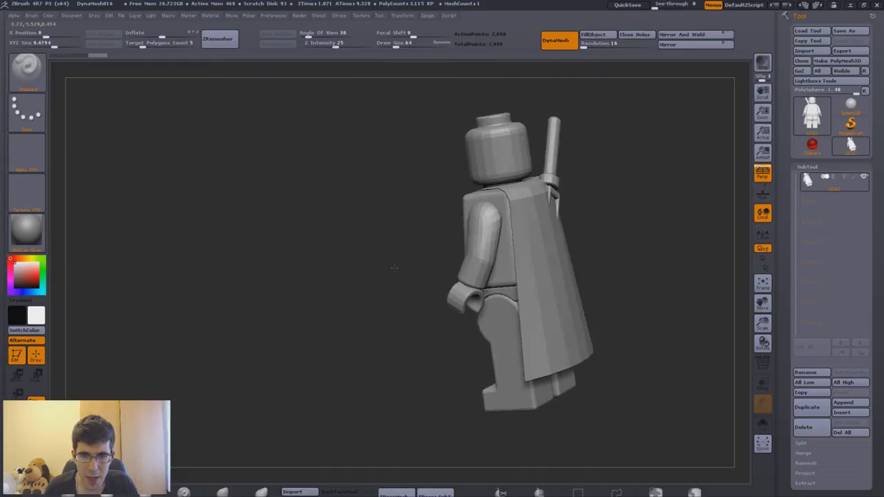
alt+drag(691, 277, 732, 232)
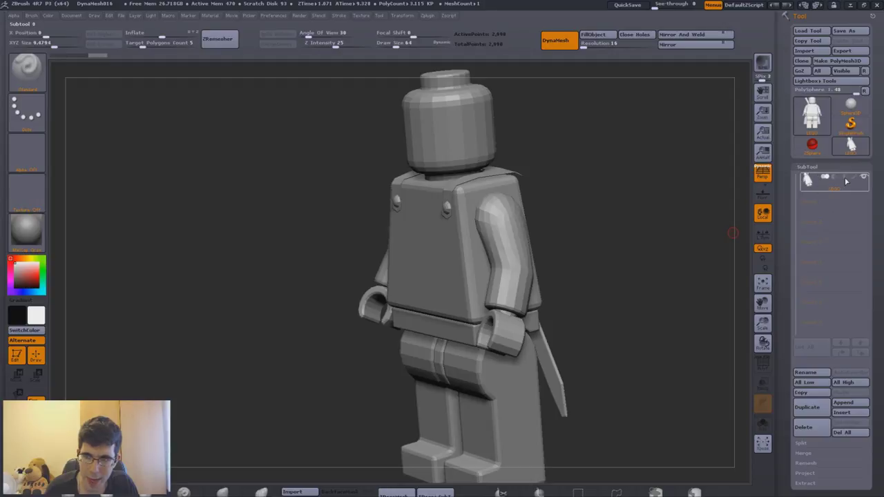
mouse_move(836, 181)
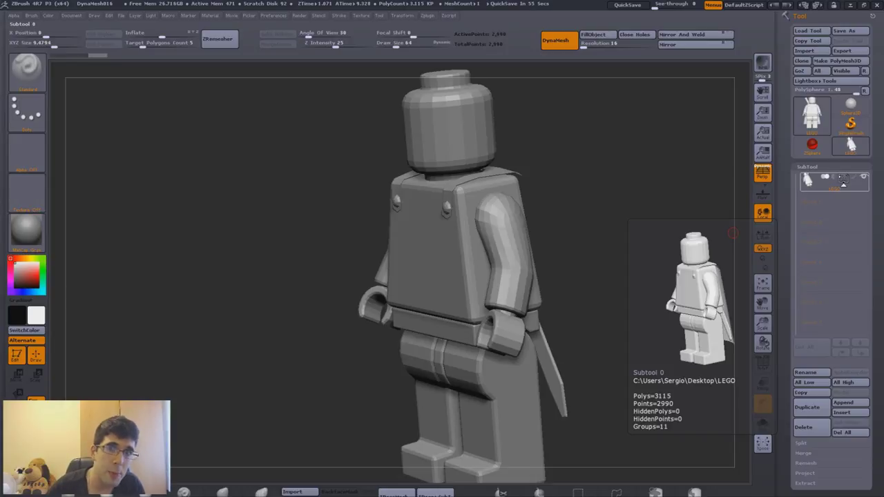
mouse_move(523, 191)
mouse_down()
mouse_move(503, 212)
mouse_move(500, 199)
mouse_move(593, 246)
mouse_move(483, 221)
mouse_up()
mouse_move(584, 255)
mouse_down()
mouse_move(552, 198)
mouse_move(732, 271)
mouse_up()
scroll(801, 332, down, 5)
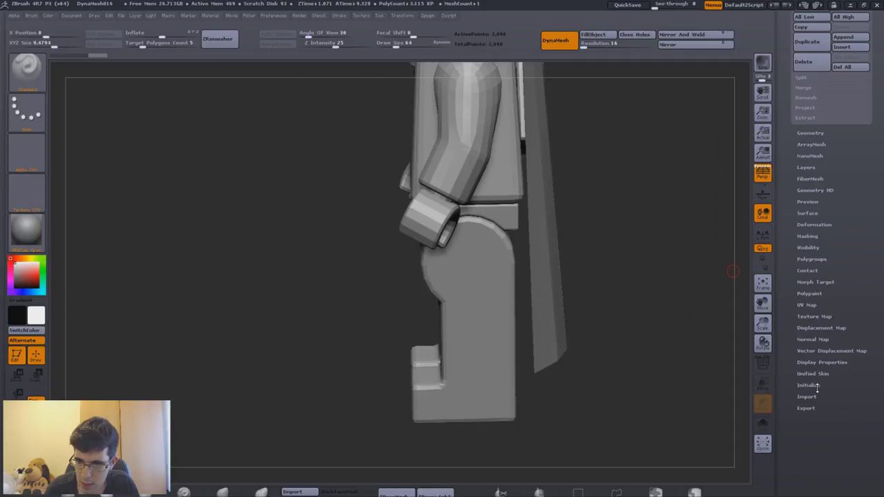
- Turn on Double in Display Properties, frame the figure from the front, and expand the SubTool list
click(820, 361)
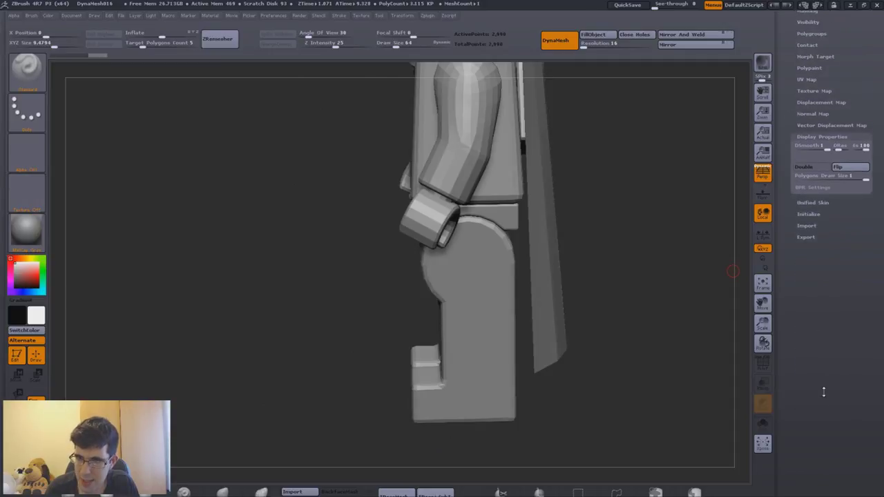
click(812, 162)
drag(621, 207, 569, 225)
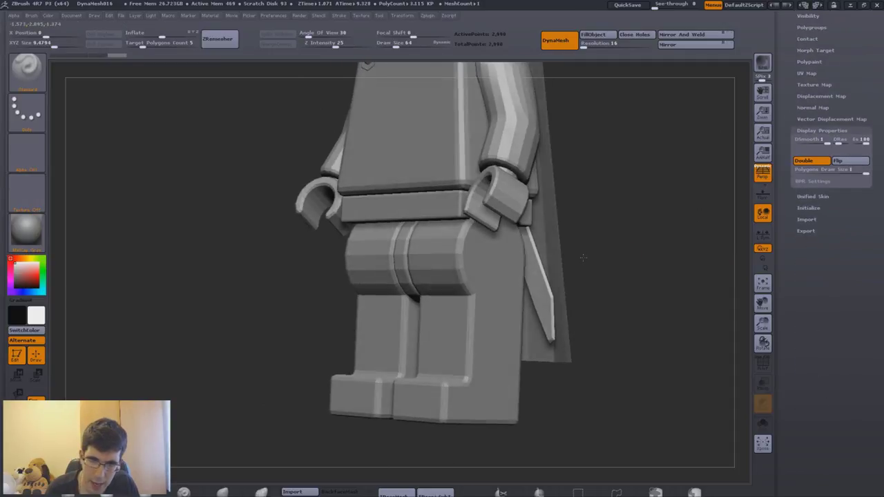
mouse_move(534, 286)
mouse_down()
mouse_move(524, 293)
mouse_move(464, 245)
mouse_move(475, 260)
mouse_up()
scroll(474, 260, up, 3)
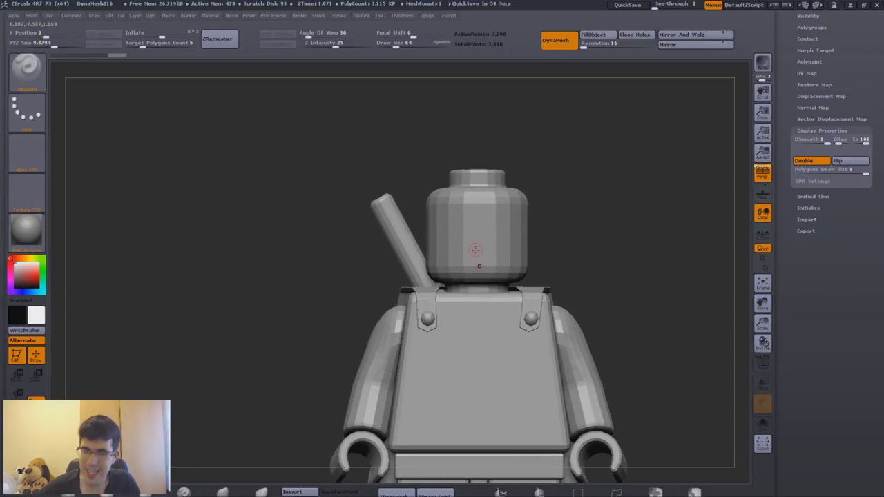
drag(551, 223, 576, 241)
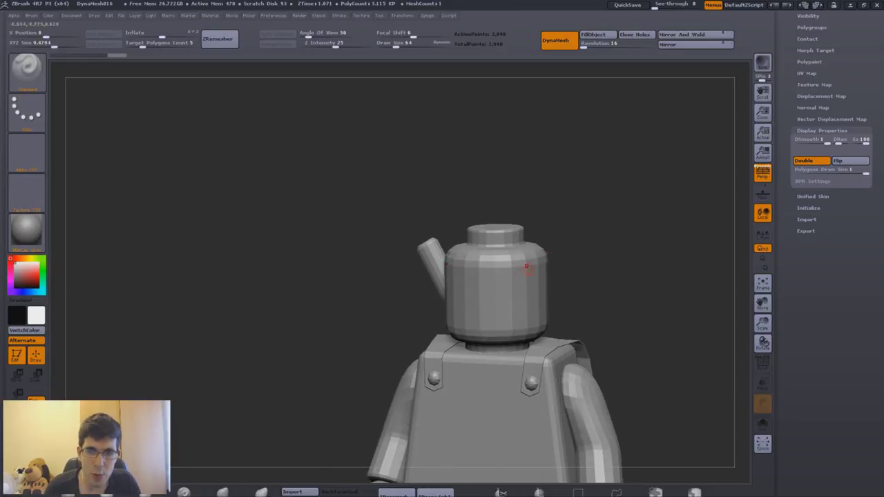
scroll(813, 174, up, 5)
click(821, 168)
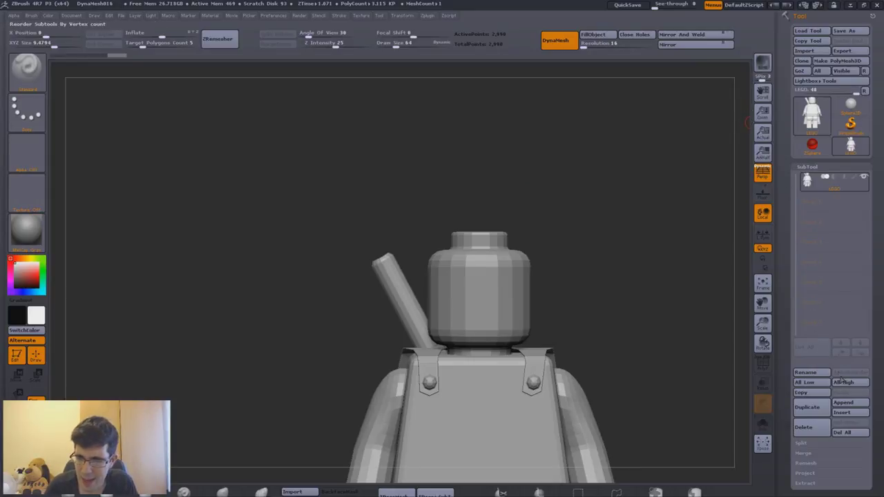
- Append a Sphere3D subtool and make it the active subtool
click(835, 405)
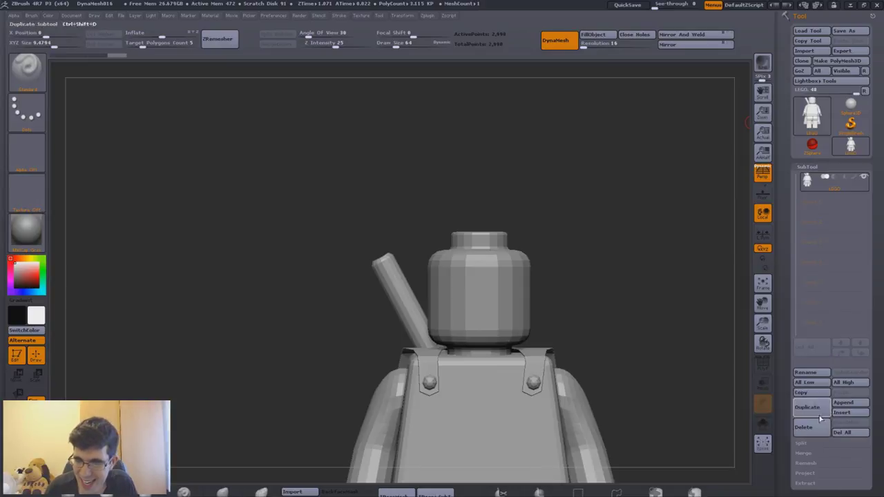
click(844, 404)
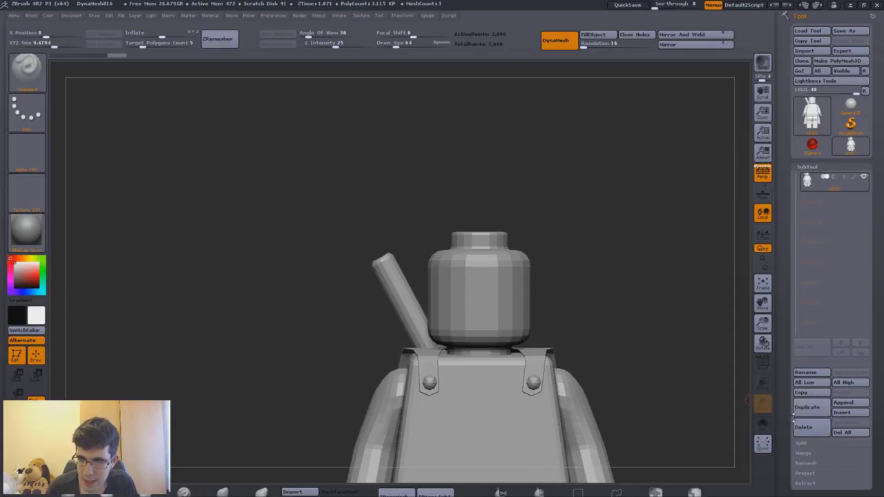
click(843, 404)
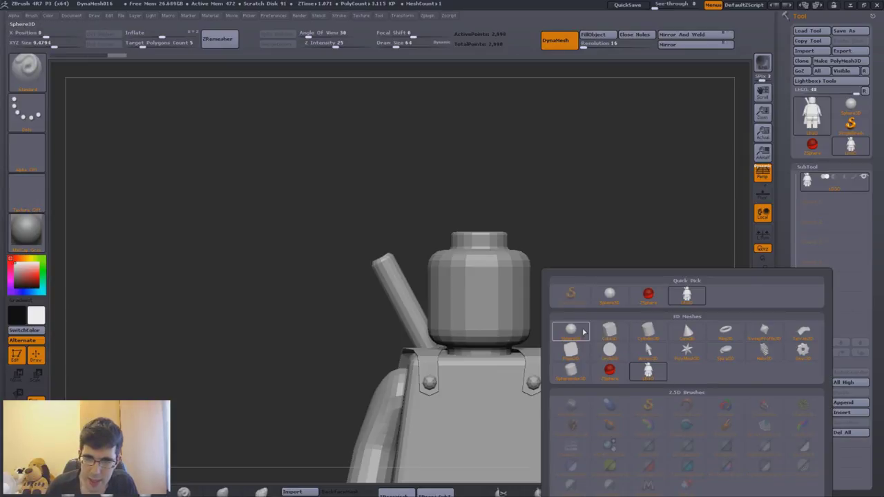
click(573, 331)
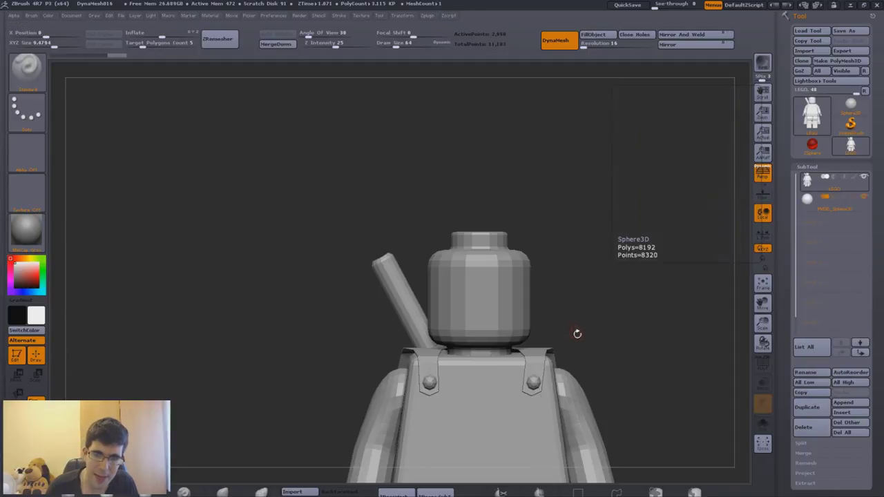
click(812, 201)
mouse_move(591, 343)
alt+mouse_down()
mouse_move(591, 286)
mouse_move(533, 320)
mouse_move(531, 350)
alt+mouse_up()
mouse_move(506, 386)
alt+mouse_down()
mouse_move(503, 318)
mouse_move(501, 415)
mouse_move(467, 202)
mouse_move(496, 240)
alt+mouse_up()
- Centre the sphere at X Position 0 above the minifigure's head
key(w)
key(y)
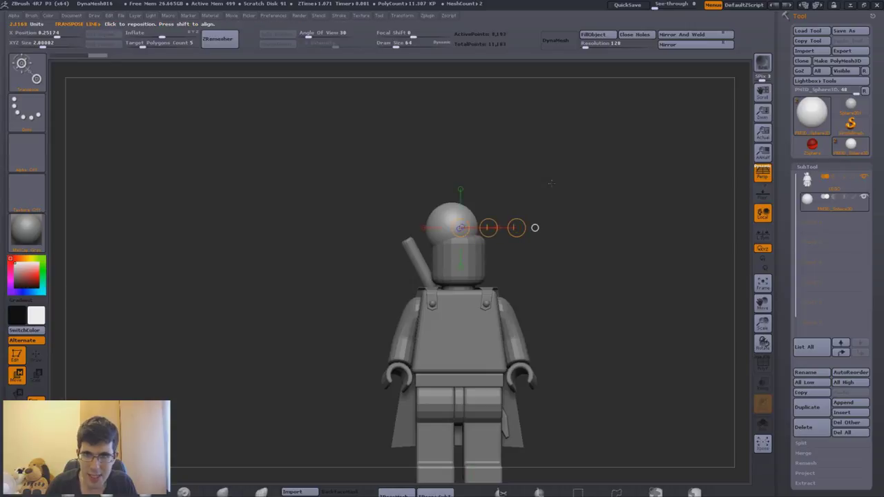
click(674, 45)
key(ctrl+z)
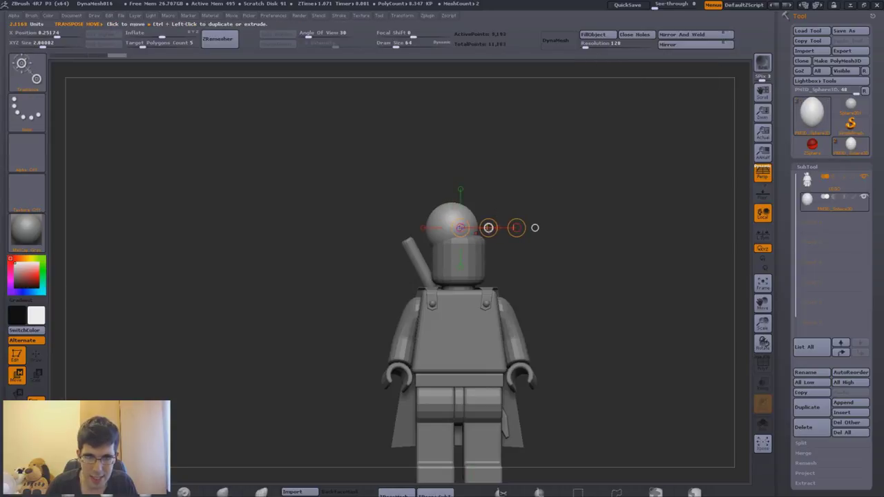
text(0)
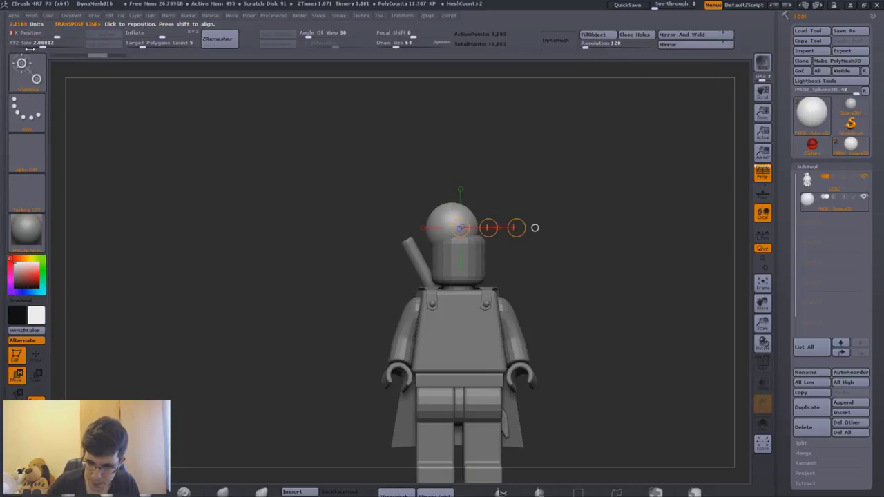
key(Return)
alt+drag(498, 167, 484, 304)
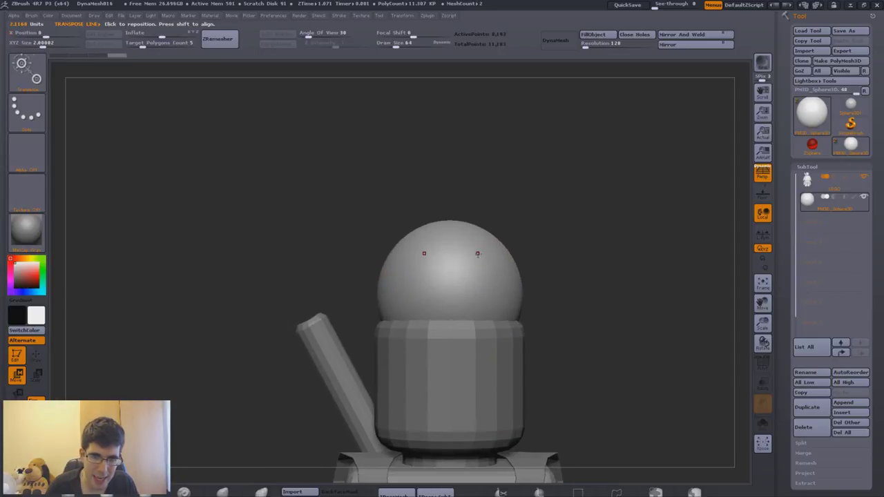
- Select the Move brush and enlarge it to cover the head
key(q)
mouse_move(478, 272)
mouse_down()
mouse_move(488, 243)
mouse_move(523, 252)
mouse_up()
key(b)
key(m)
key(v)
key(s)
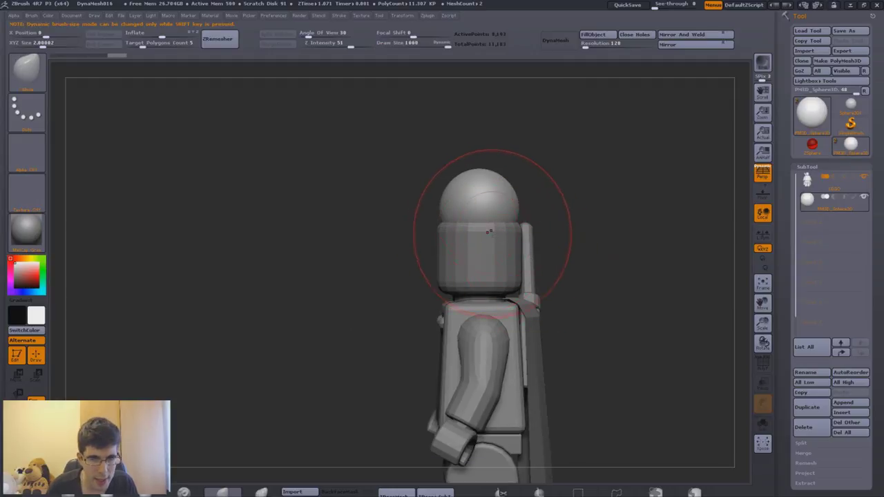
- Stretch the sphere with the Move brush into a rough egg-shaped hood over the head
drag(580, 227, 663, 228)
drag(494, 207, 487, 262)
mouse_move(538, 286)
mouse_down()
mouse_move(529, 247)
mouse_move(542, 228)
mouse_move(513, 247)
mouse_up()
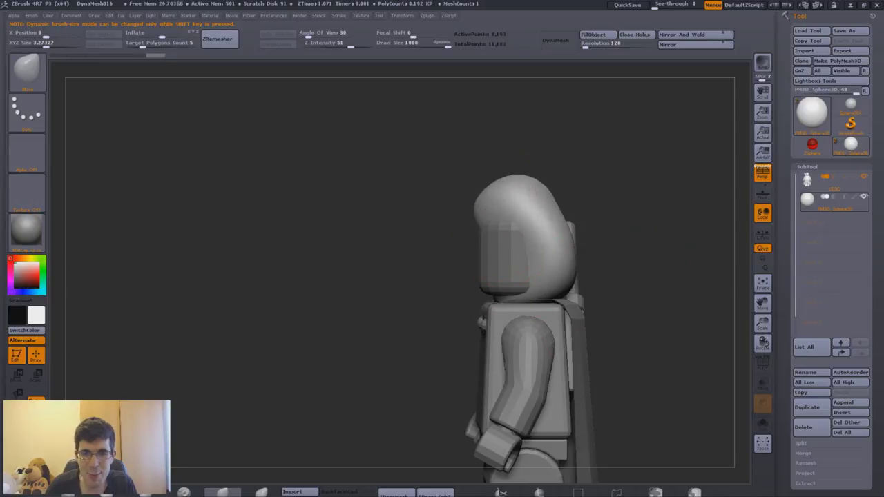
mouse_move(533, 182)
mouse_down()
mouse_move(594, 226)
mouse_move(525, 227)
mouse_move(616, 262)
mouse_move(548, 262)
mouse_move(533, 246)
mouse_move(566, 263)
mouse_up()
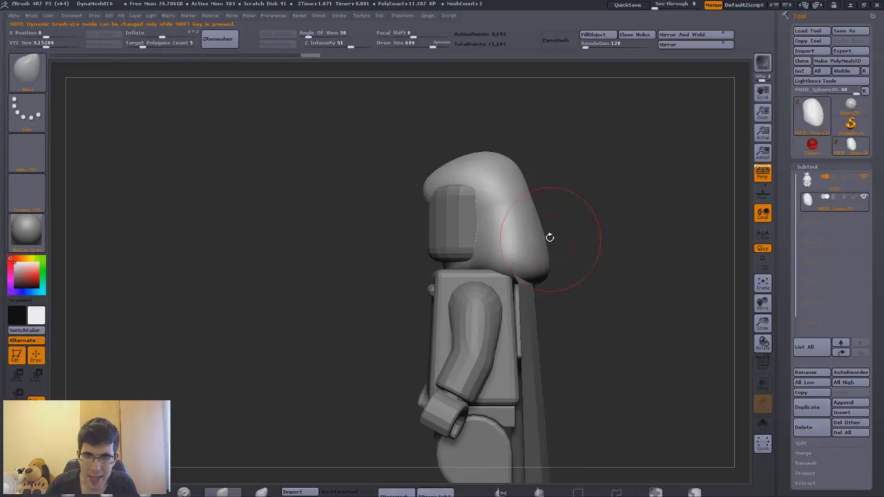
mouse_move(546, 228)
mouse_down()
mouse_move(519, 181)
mouse_move(479, 143)
mouse_move(443, 173)
mouse_move(468, 198)
mouse_move(483, 180)
mouse_move(492, 246)
mouse_up()
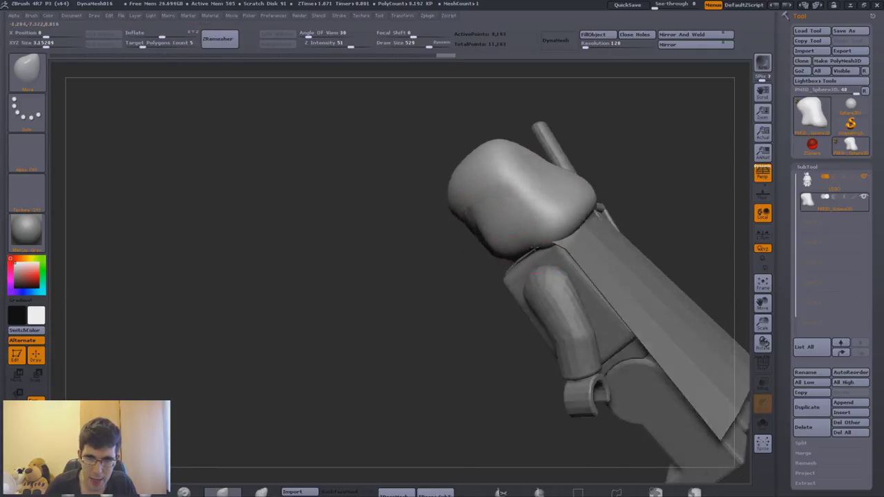
mouse_move(532, 259)
mouse_down()
mouse_move(515, 247)
mouse_move(482, 269)
mouse_move(519, 196)
mouse_up()
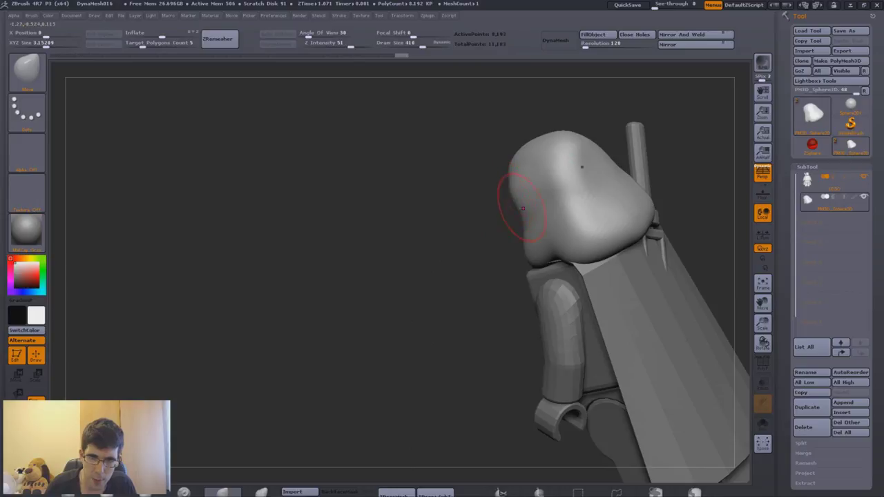
drag(503, 231, 539, 181)
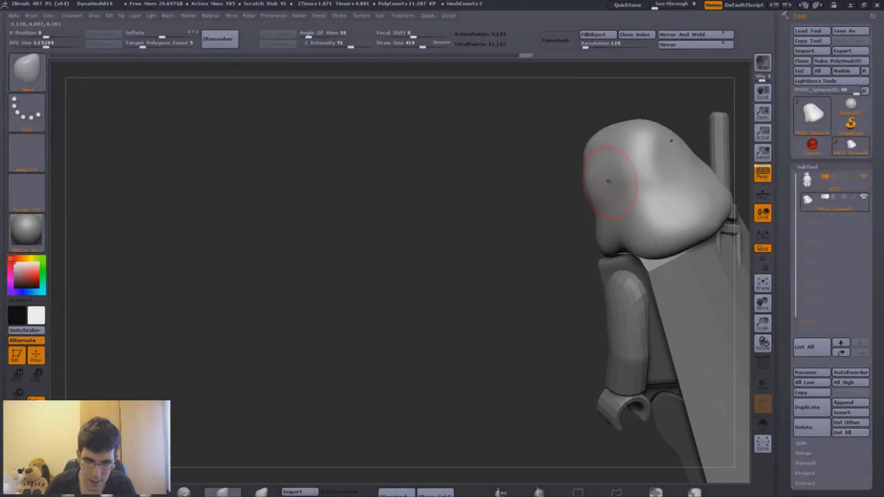
drag(612, 178, 575, 225)
key(ctrl+z)
click(27, 150)
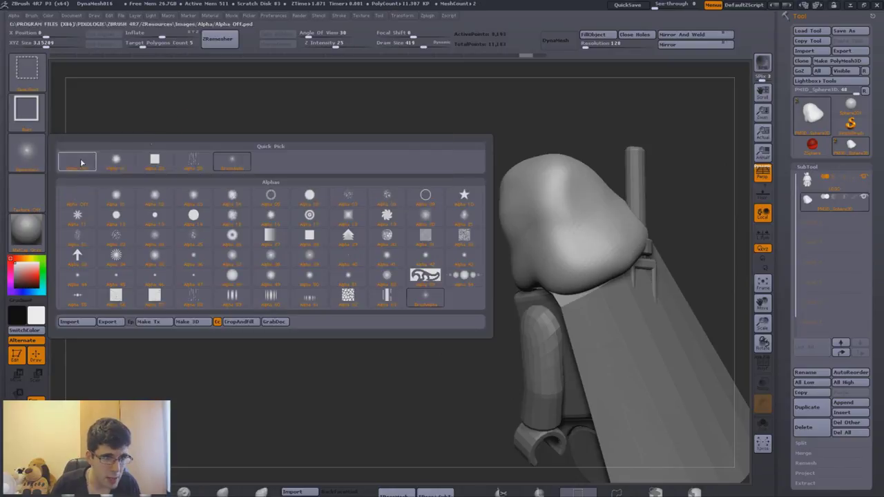
- Redo through the sculpt history until the open-fronted hood mesh appears on its own
key(ctrl+shift+z)
key(ctrl+shift+z)
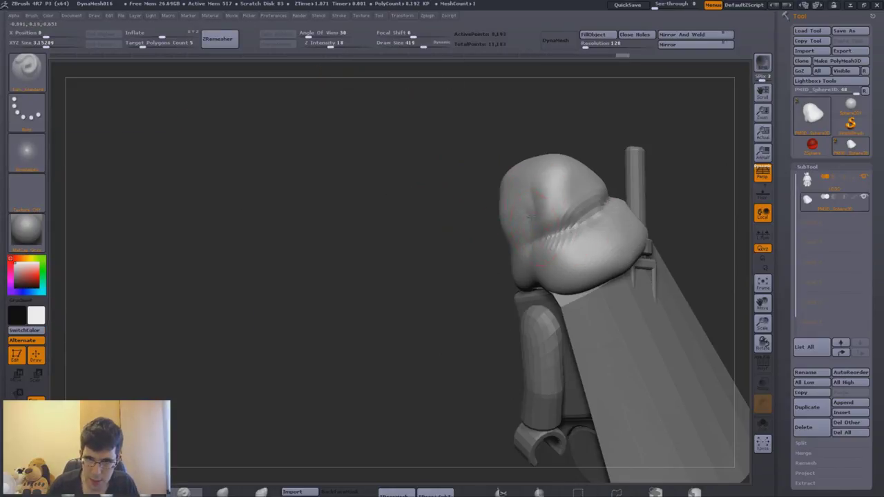
key(ctrl+shift+z)
key(ctrl+shift+z)
key(ctrl+shift+z)
key(ctrl+shift+z)
key(ctrl+shift+z)
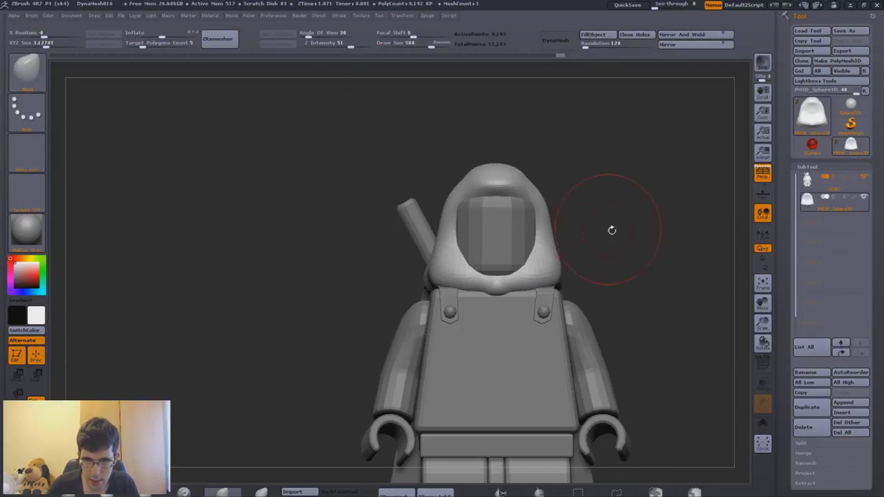
key(ctrl+shift+z)
key(ctrl+shift+z)
key(ctrl+shift+z)
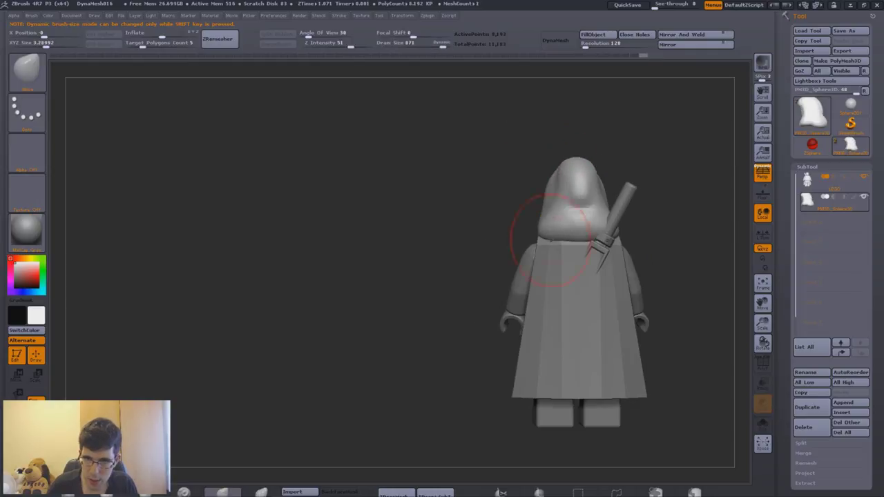
key(ctrl+shift+z)
key(ctrl+shift+z)
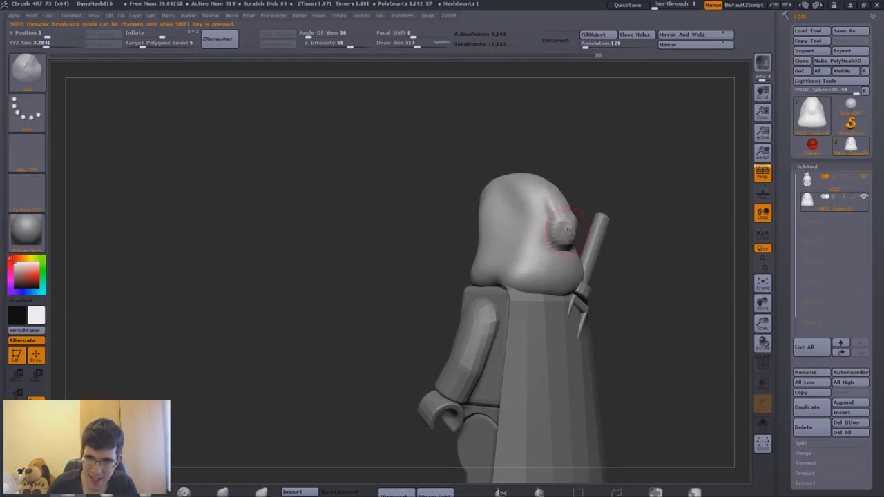
key(ctrl+shift+z)
key(ctrl+shift+z)
key(ctrl+shift+z)
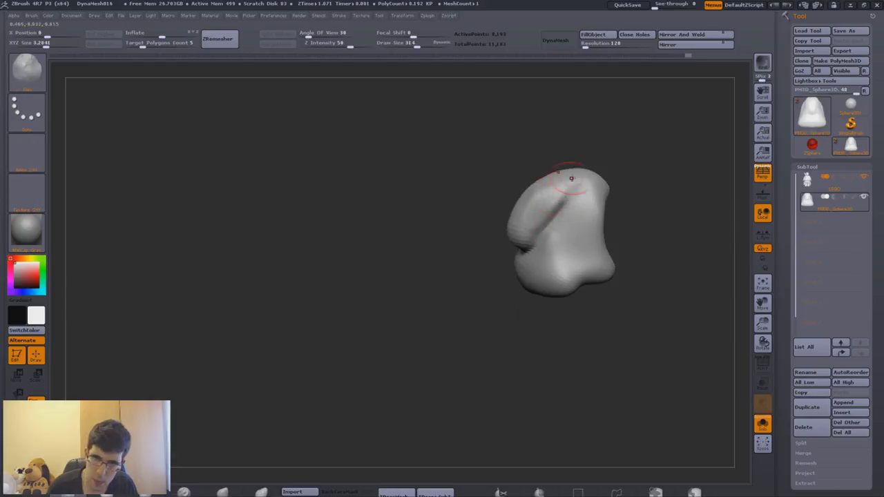
key(ctrl+shift+z)
key(ctrl+shift+z)
key(ctrl+shift+z)
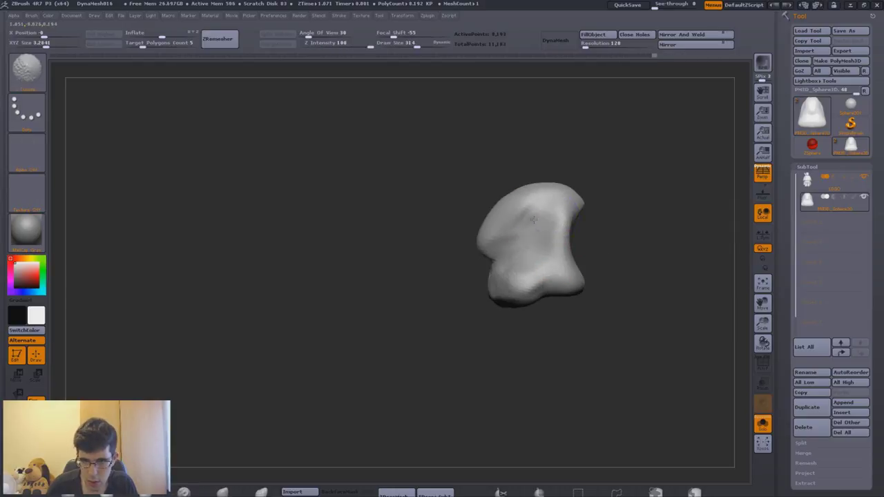
key(ctrl+shift+z)
key(ctrl+shift+z)
key(ctrl+shift+z)
key(ctrl+shift+z)
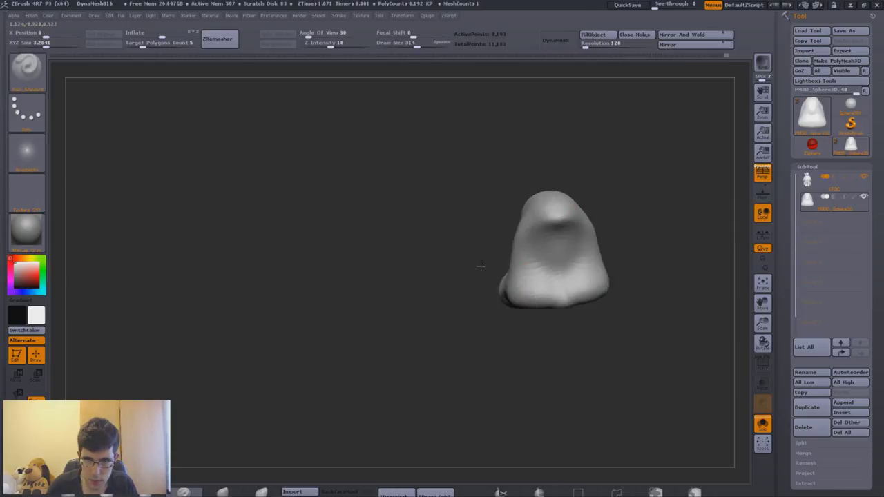
key(ctrl+shift+z)
key(ctrl+shift+z)
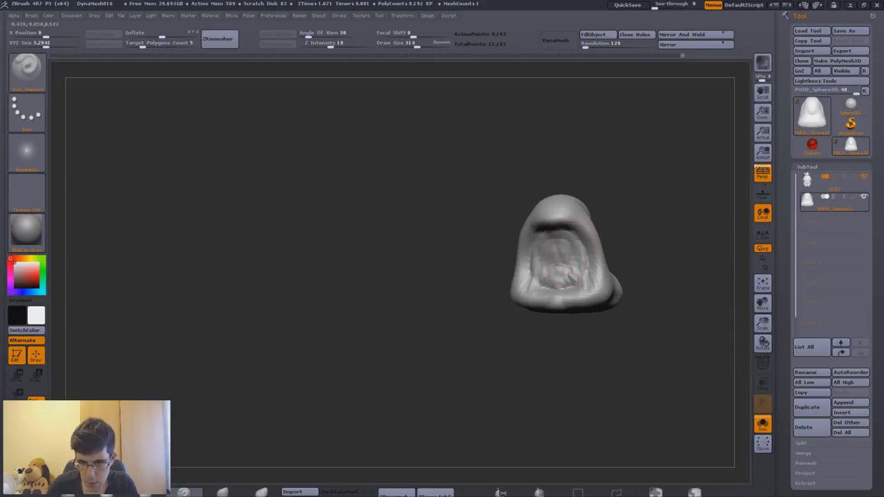
key(ctrl+shift+z)
key(ctrl+shift+z)
key(ctrl+shift+z)
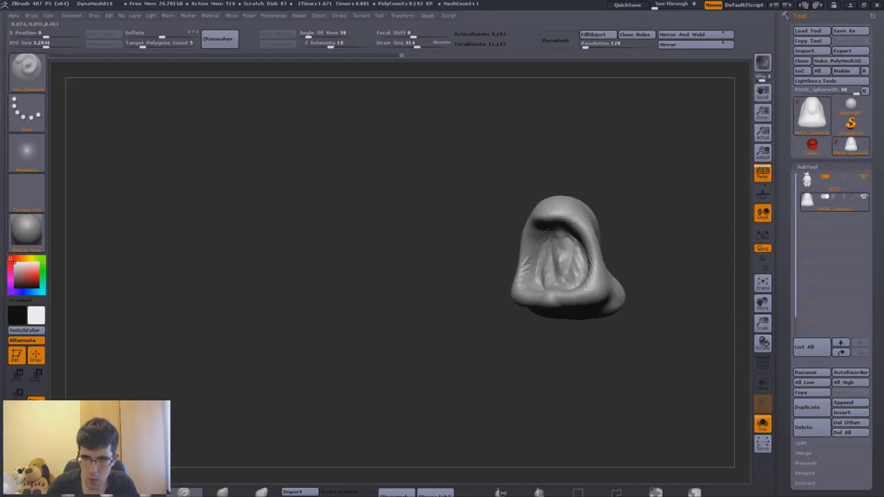
key(ctrl+shift+z)
key(ctrl+shift+z)
key(ctrl+shift+z)
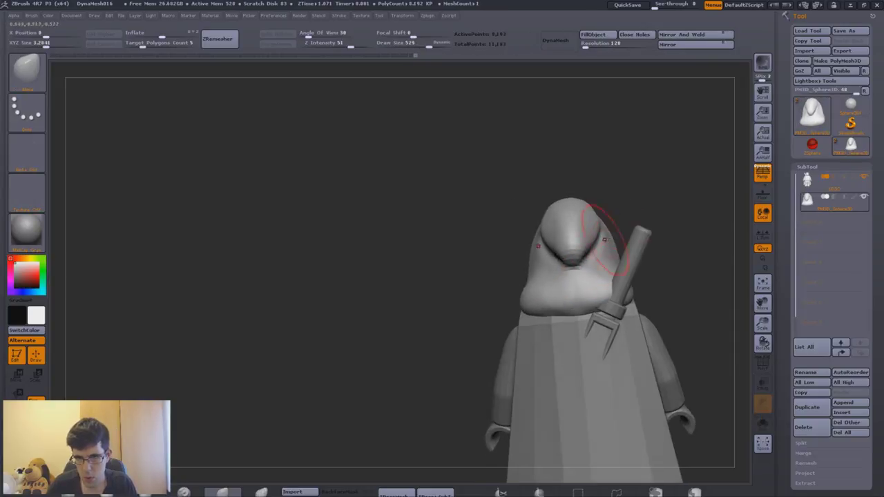
key(ctrl+shift+z)
key(ctrl+shift+z)
key(ctrl+shift+z)
key(ctrl+shift+z)
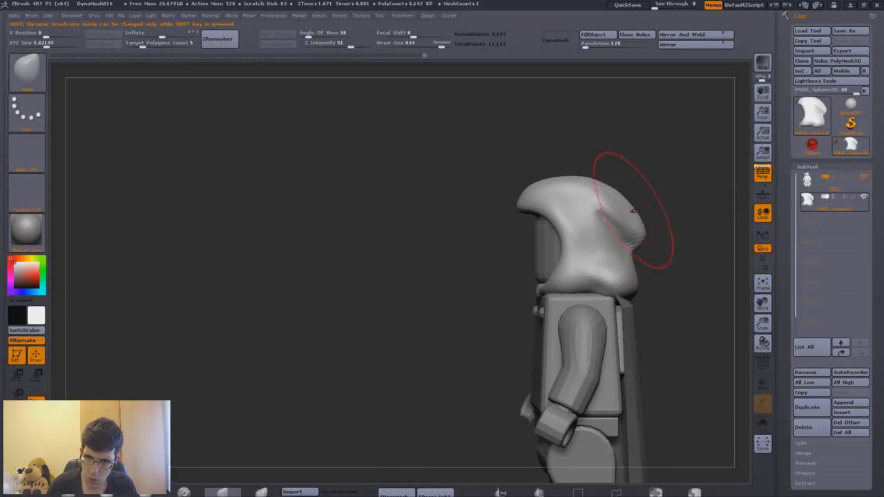
key(ctrl+shift+z)
key(ctrl+shift+z)
key(ctrl+shift+z)
key(ctrl+shift+z)
key(ctrl+shift+z)
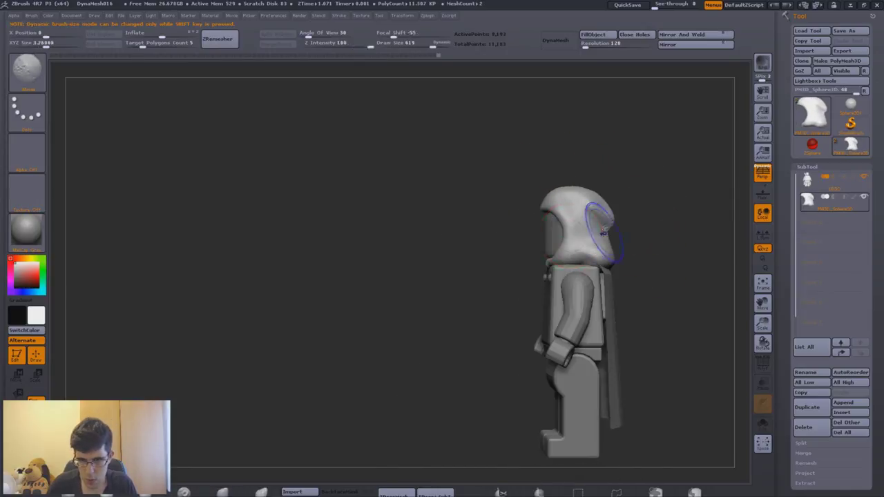
key(ctrl+shift+z)
key(ctrl+shift+z)
key(ctrl+shift+z)
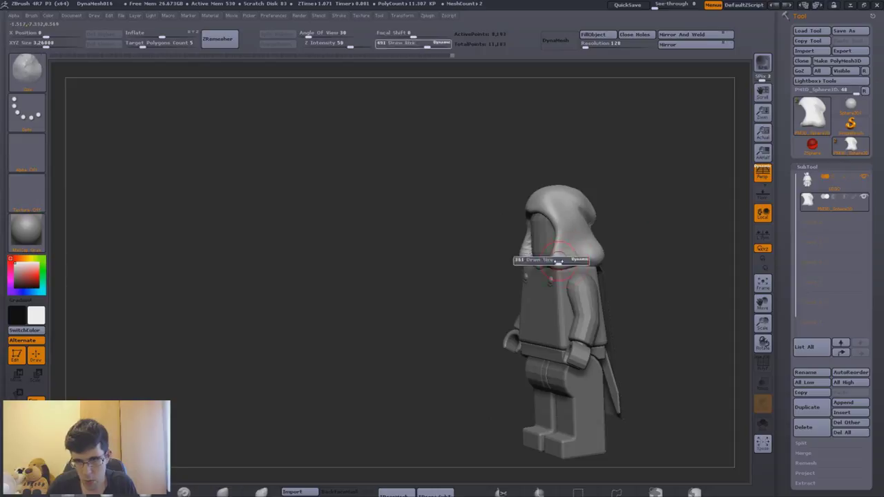
key(ctrl+shift+z)
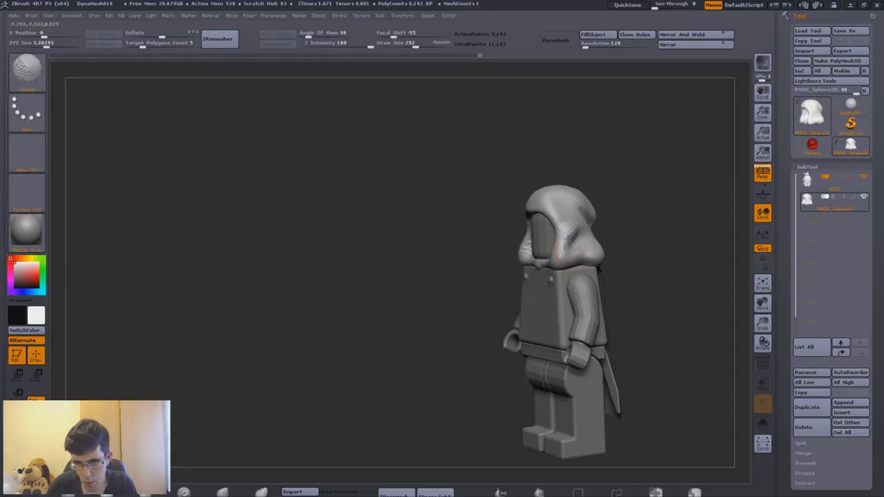
key(ctrl+shift+z)
key(ctrl+shift+z)
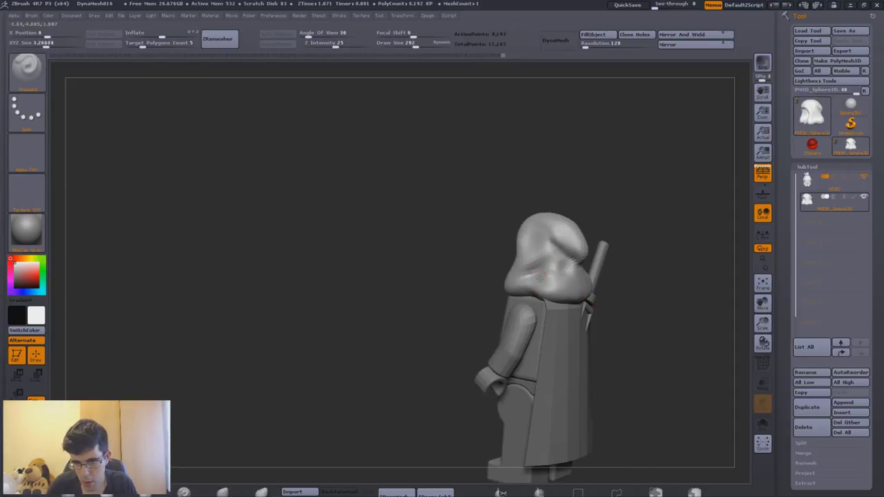
key(ctrl+shift+z)
key(ctrl+shift+z)
key(ctrl+shift+z)
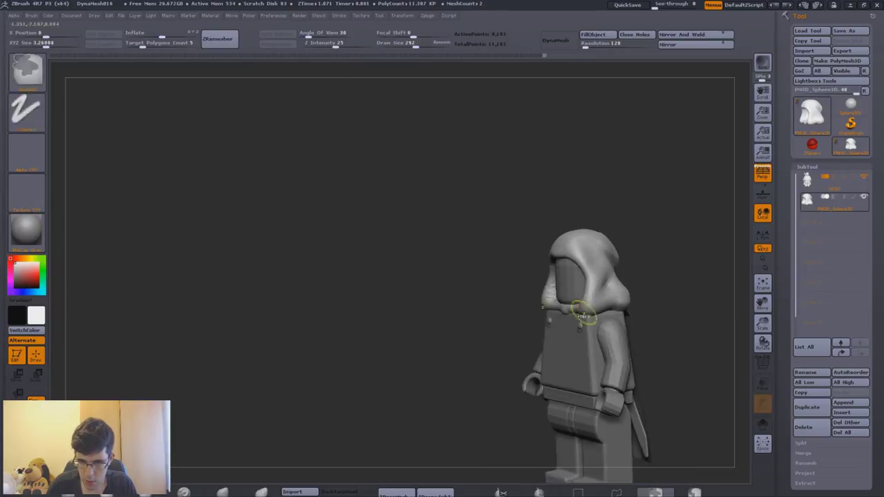
key(ctrl+shift+z)
key(ctrl+shift+z)
key(ctrl+shift+z)
key(ctrl+shift+z)
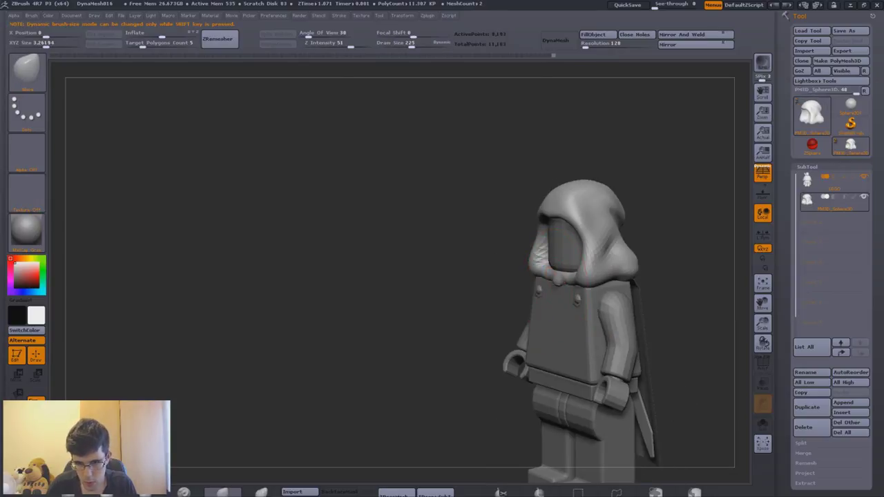
key(ctrl+shift+z)
key(ctrl+shift+z)
key(ctrl+shift+z)
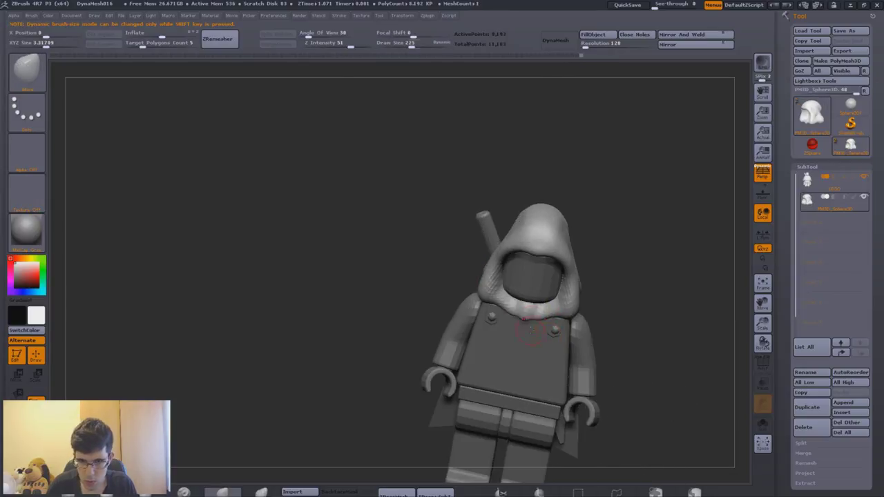
key(ctrl+shift+z)
key(ctrl+shift+z)
key(ctrl+shift+z)
key(ctrl+shift+z)
key(ctrl+shift+z)
key(ctrl+shift+z)
- Redo through the DynaMesh and smoothing history until the hood fits snugly with a clean face opening
key(ctrl+shift+z)
key(ctrl+shift+z)
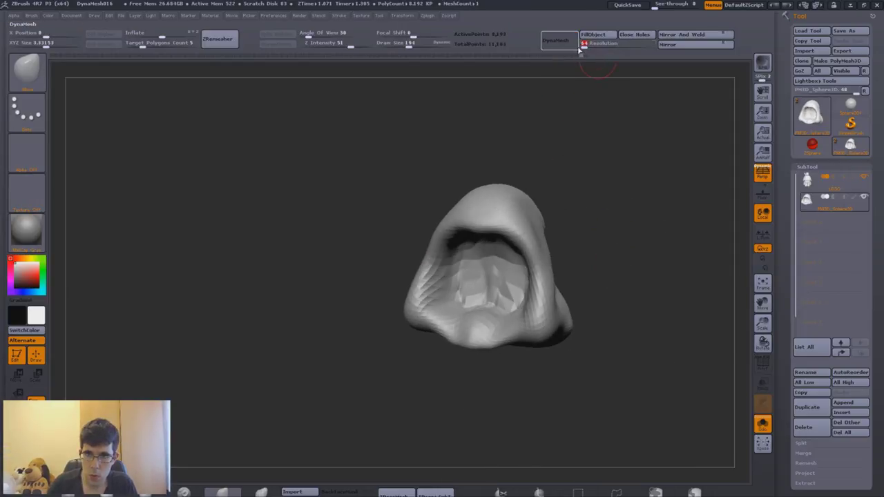
key(ctrl+shift+z)
key(ctrl+shift+z)
key(ctrl+shift+z)
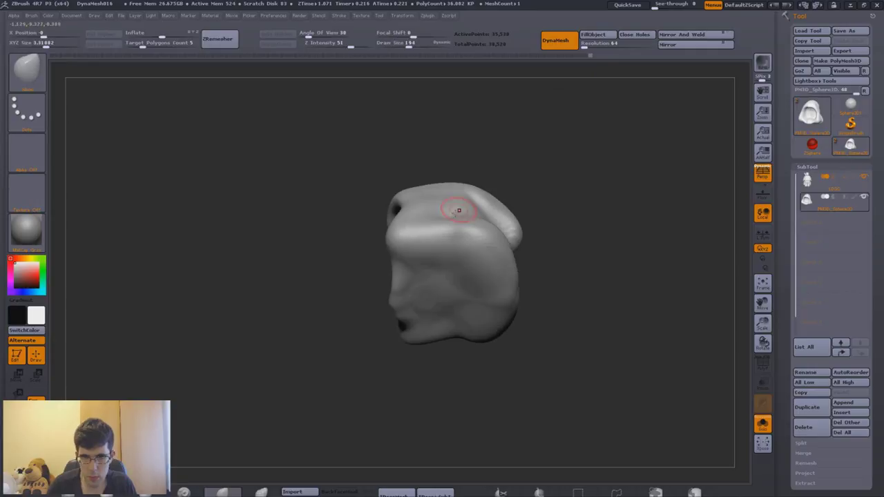
key(ctrl+shift+z)
key(ctrl+shift+z)
key(ctrl+shift+z)
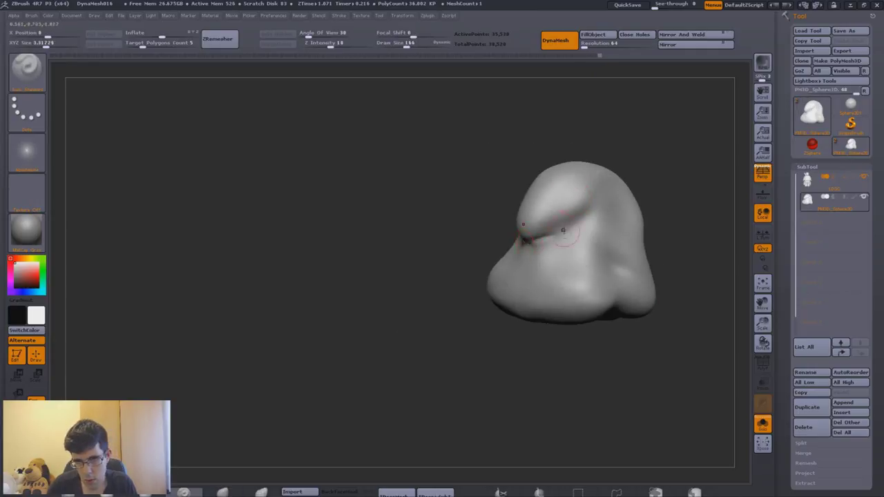
key(ctrl+shift+z)
key(ctrl+shift+z)
key(ctrl+shift+z)
key(ctrl+shift+z)
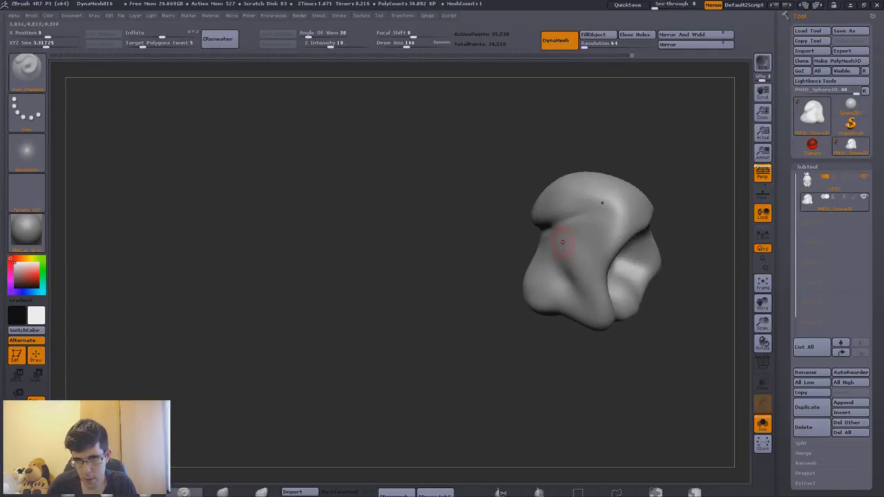
key(ctrl+shift+z)
key(ctrl+shift+z)
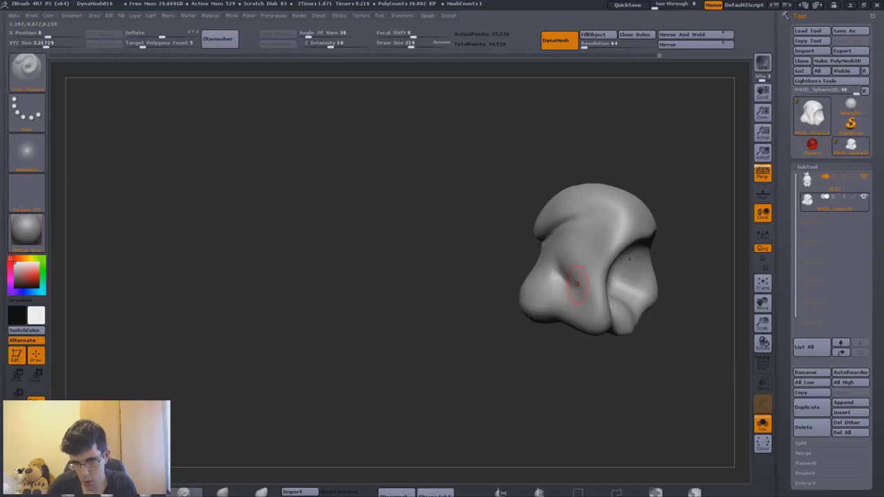
key(ctrl+shift+z)
key(ctrl+shift+z)
key(ctrl+shift+z)
key(ctrl+shift+z)
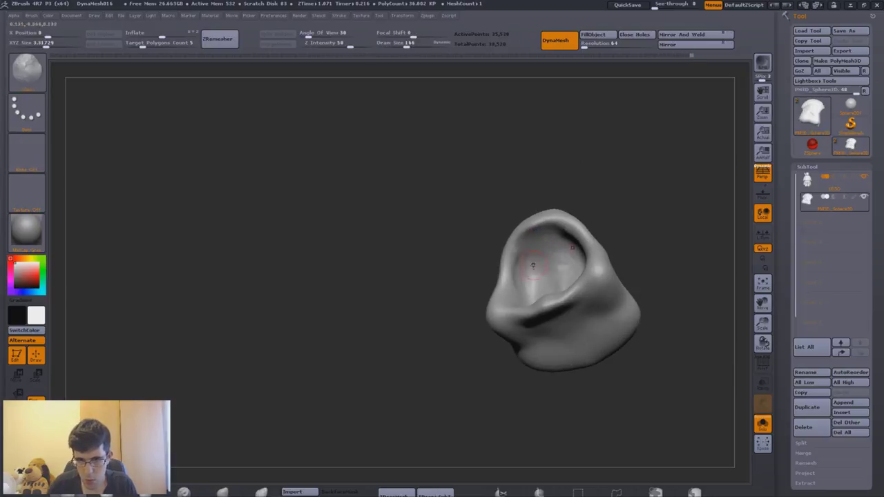
key(ctrl+shift+z)
key(ctrl+shift+z)
key(ctrl+shift+z)
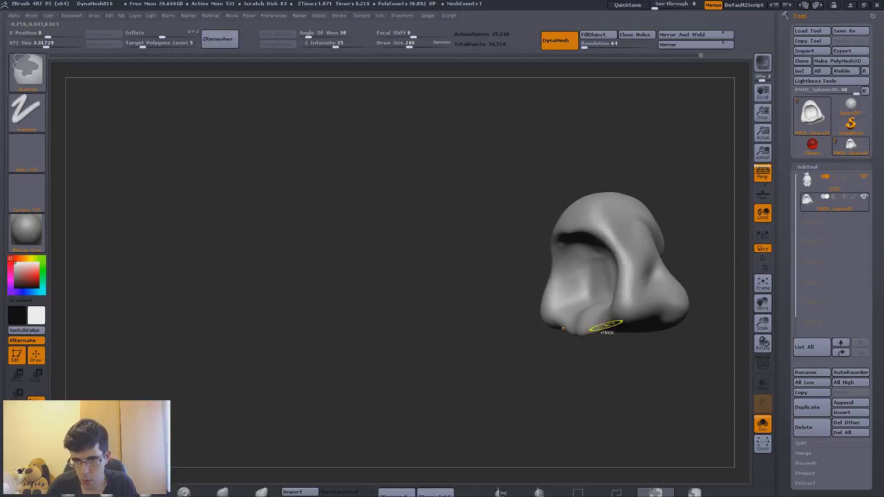
key(ctrl+shift+z)
key(ctrl+shift+z)
key(ctrl+shift+z)
key(ctrl+shift+z)
key(ctrl+shift+z)
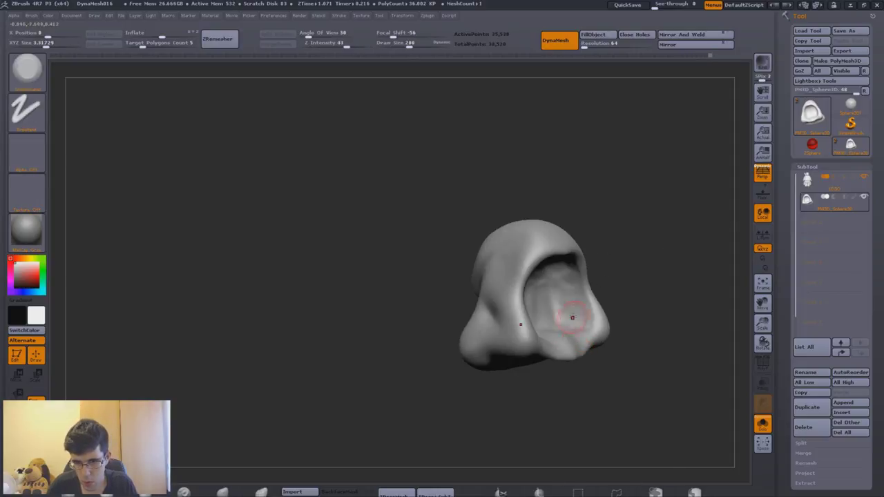
key(ctrl+shift+z)
key(ctrl+shift+z)
key(ctrl+shift+z)
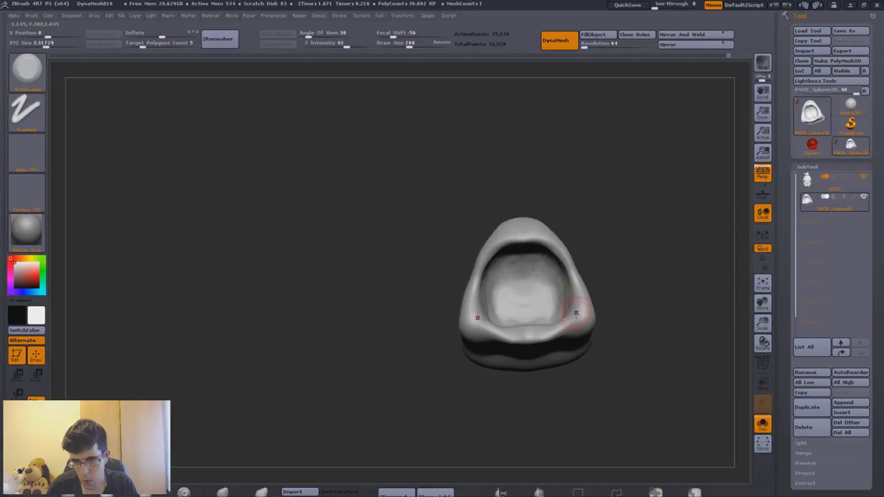
key(ctrl+shift+z)
key(ctrl+shift+z)
key(ctrl+shift+z)
key(ctrl+shift+z)
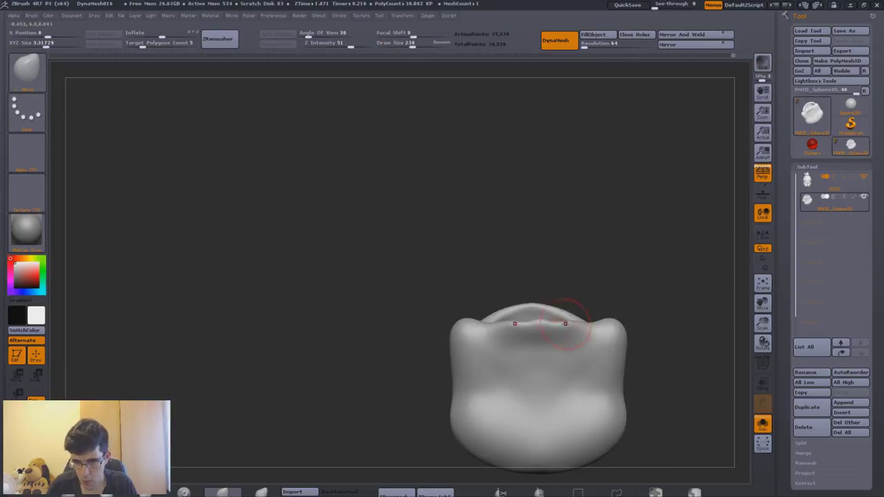
key(ctrl+shift+z)
key(ctrl+shift+z)
key(ctrl+shift+z)
key(ctrl+shift+z)
key(ctrl+shift+z)
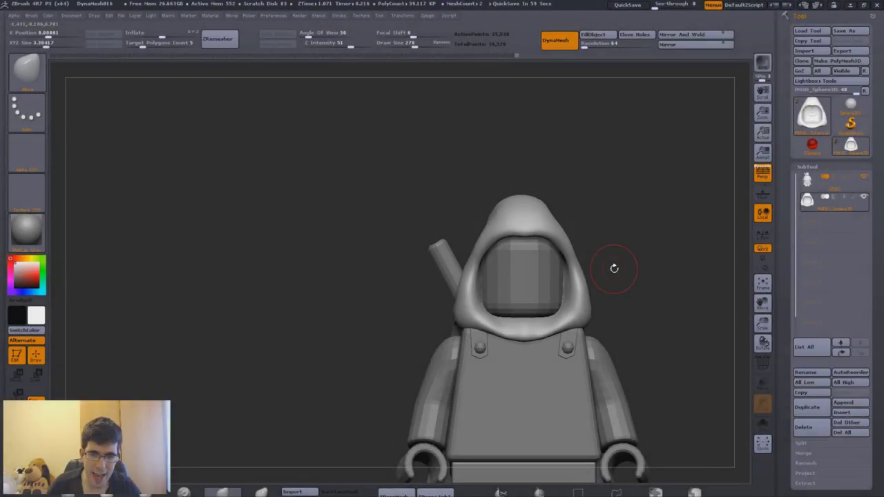
key(ctrl+shift+z)
key(ctrl+shift+z)
key(ctrl+shift+z)
key(ctrl+shift+z)
key(ctrl+shift+z)
key(ctrl+shift+z)
key(ctrl+shift+z)
key(ctrl+shift+z)
key(ctrl+shift+z)
key(ctrl+shift+z)
key(ctrl+shift+z)
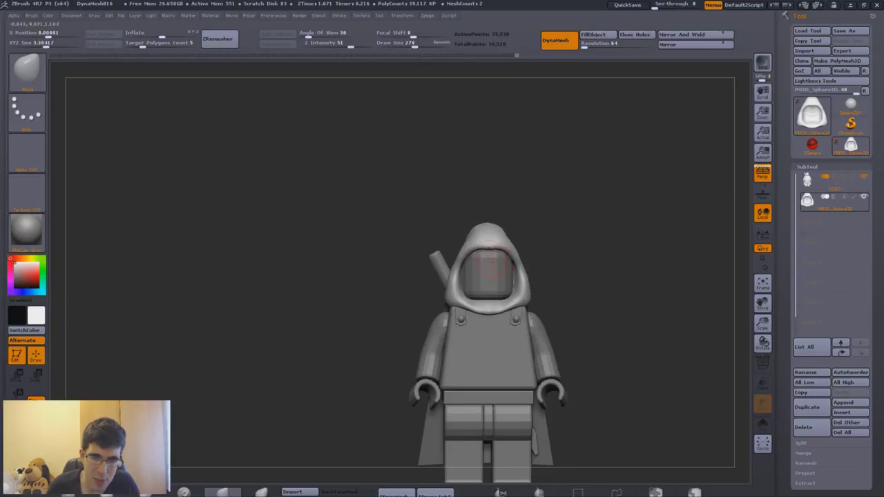
key(ctrl+shift+z)
key(ctrl+shift+z)
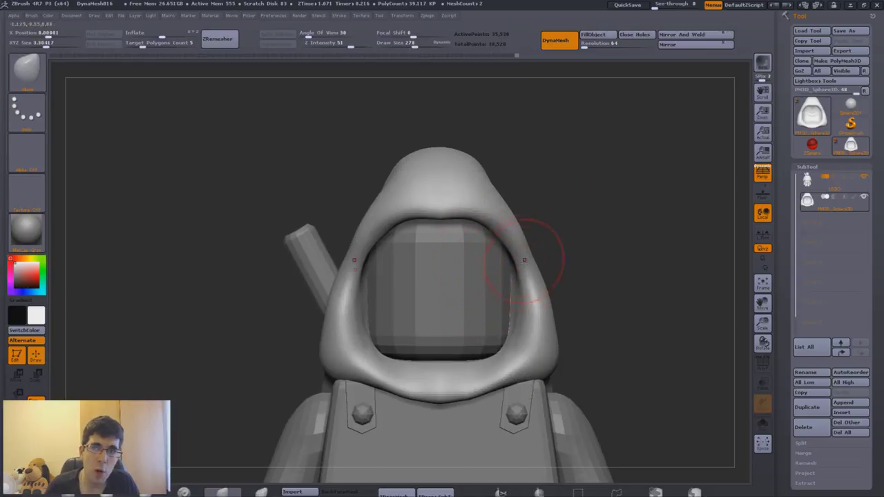
key(s)
key(ctrl+shift+z)
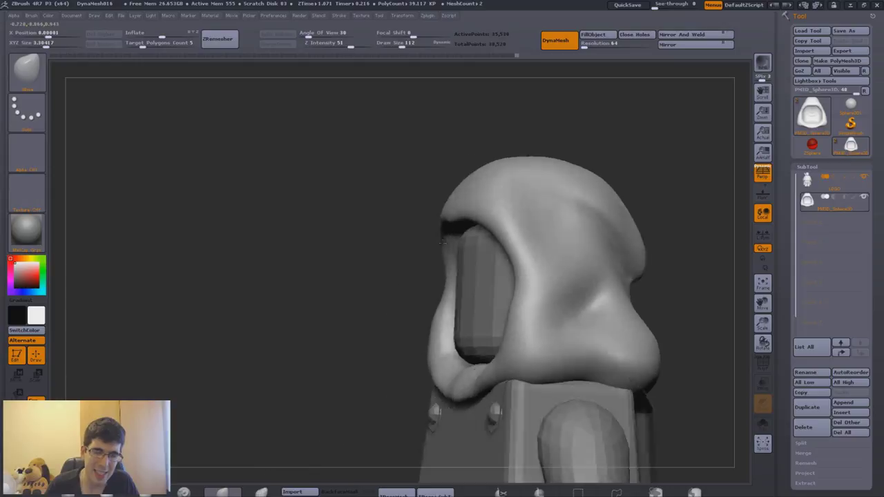
key(ctrl+shift+z)
key(ctrl+shift+z)
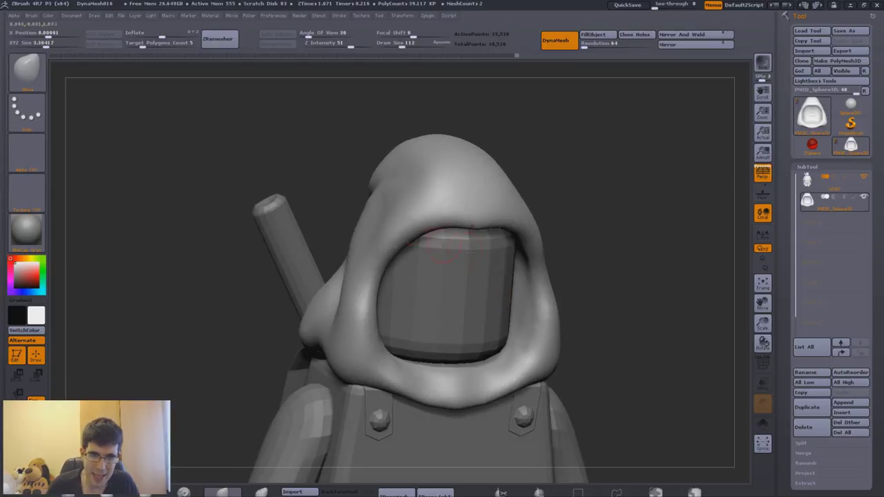
key(ctrl+shift+z)
- Append another Sphere3D subtool, move it onto the head, and hide the hood
click(842, 402)
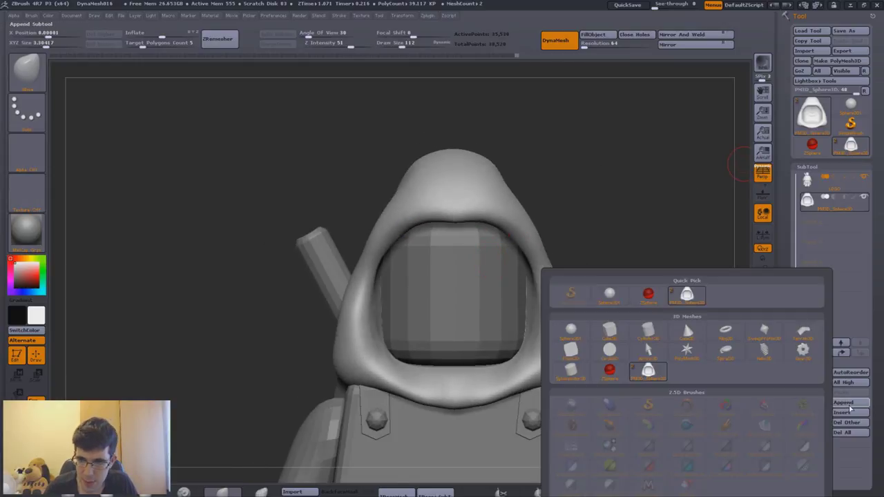
click(850, 402)
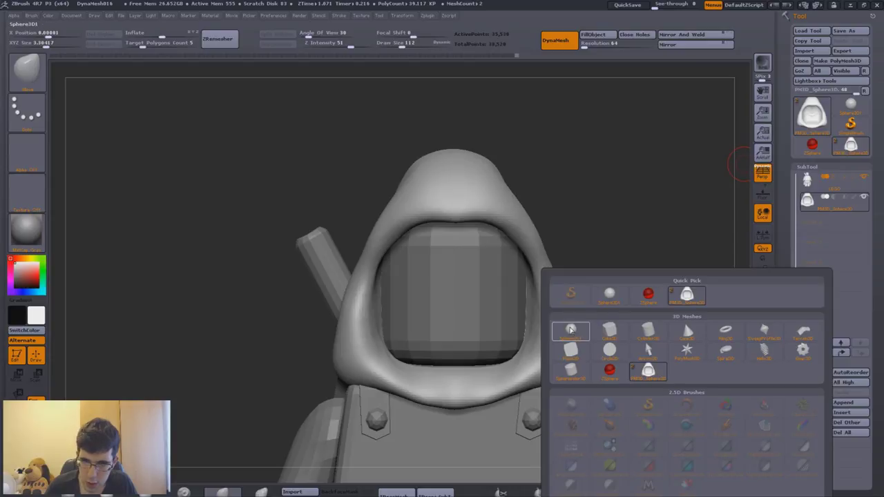
click(570, 330)
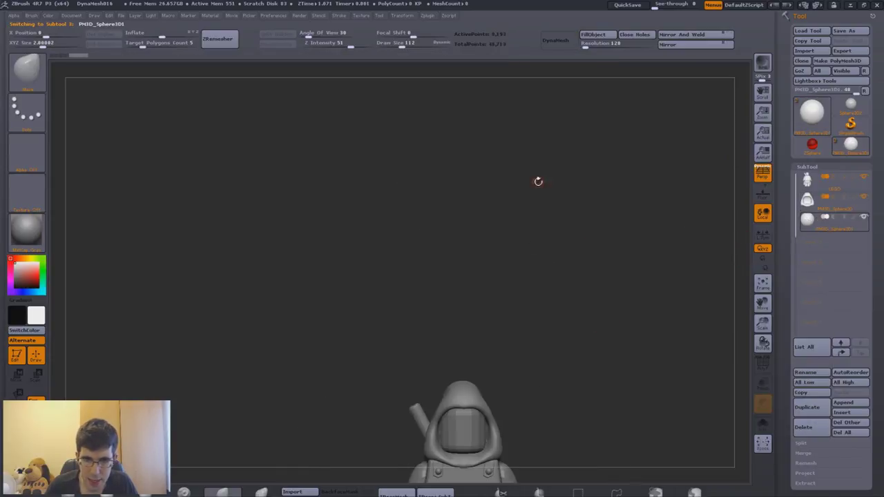
key(w)
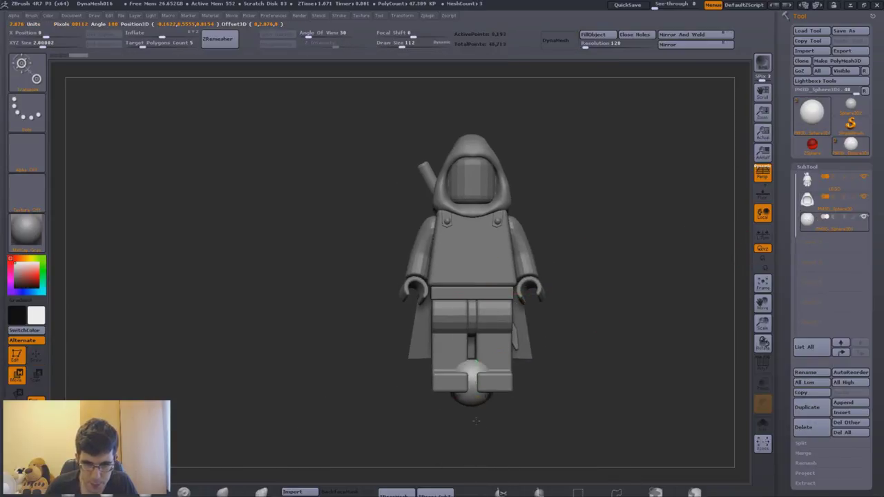
alt+drag(526, 153, 535, 241)
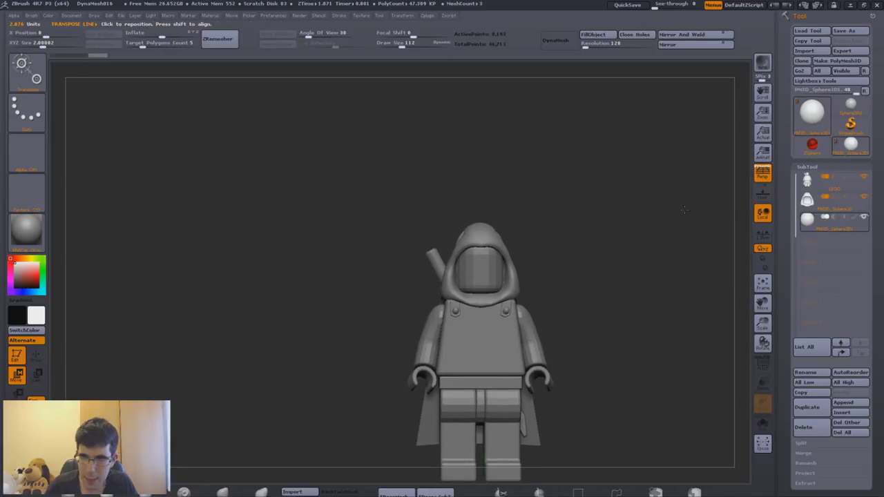
click(863, 197)
mouse_move(461, 221)
mouse_down()
mouse_move(522, 261)
mouse_move(469, 264)
mouse_up()
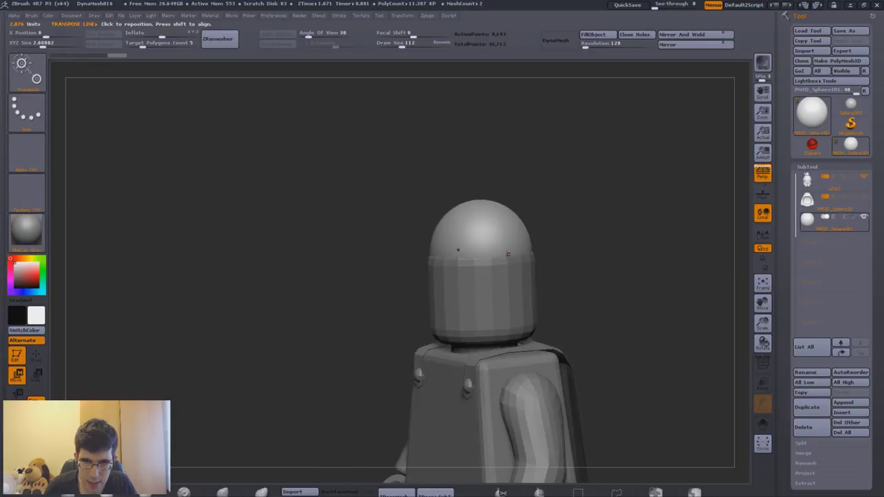
- Push the sphere into a rounded cap over the head with an enlarged Move brush
key(q)
key(bracketright)
drag(456, 235, 435, 269)
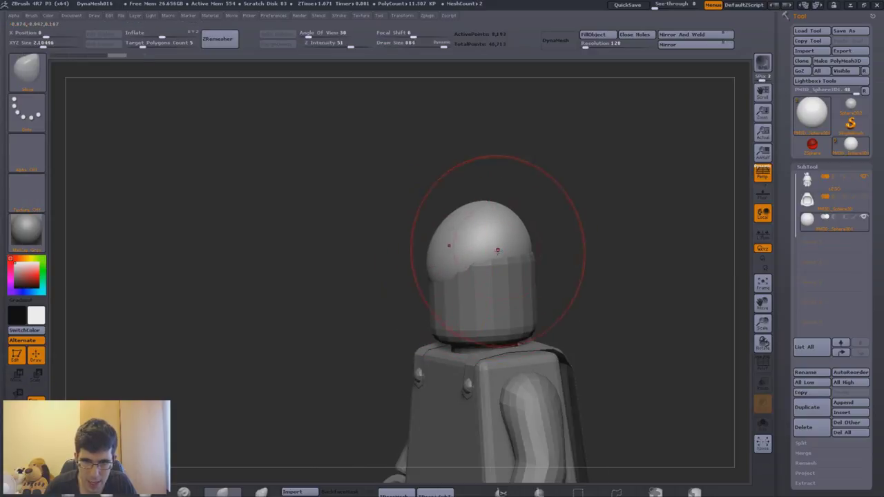
drag(496, 250, 525, 267)
key(ctrl+z)
key(ctrl+z)
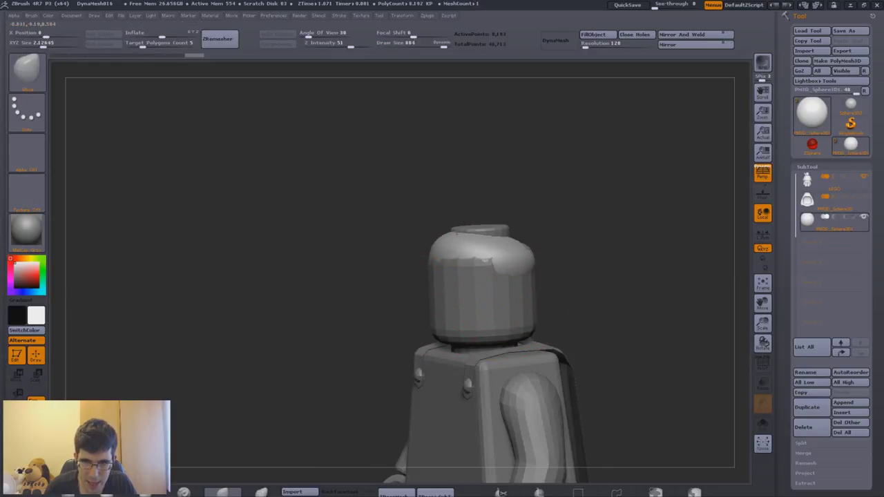
mouse_move(483, 222)
mouse_down()
mouse_move(503, 232)
mouse_move(554, 221)
mouse_move(502, 277)
mouse_move(567, 245)
mouse_up()
key(s)
click(502, 277)
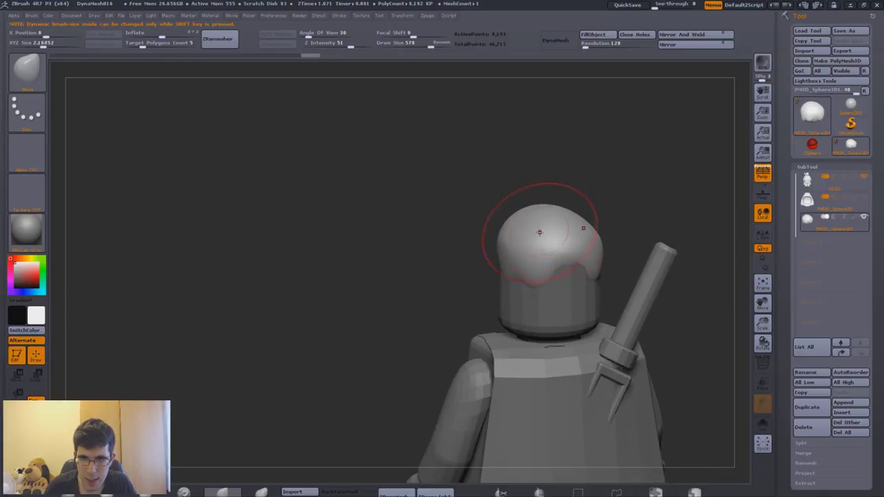
- Check the cap from several angles with a smaller brush, then show it solo
mouse_move(569, 268)
mouse_down()
mouse_move(525, 279)
mouse_move(573, 304)
mouse_move(534, 310)
mouse_up()
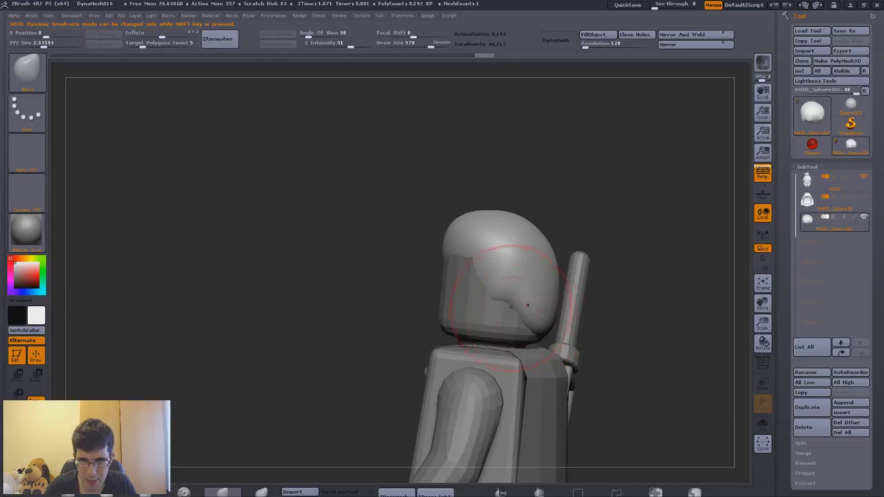
drag(523, 221, 468, 276)
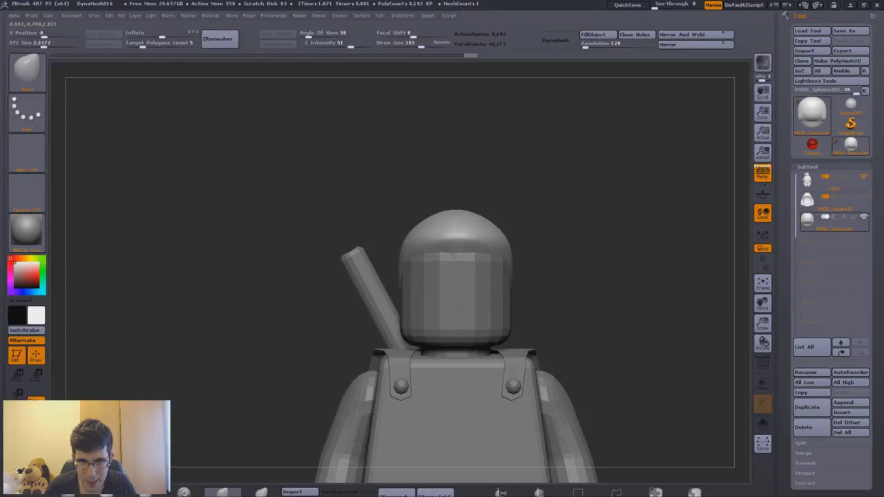
drag(522, 252, 484, 253)
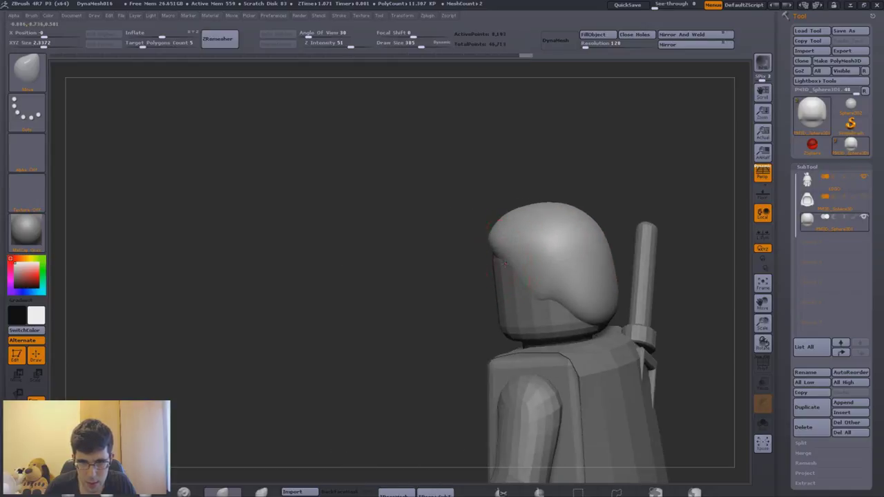
key(bracketleft)
key(bracketleft)
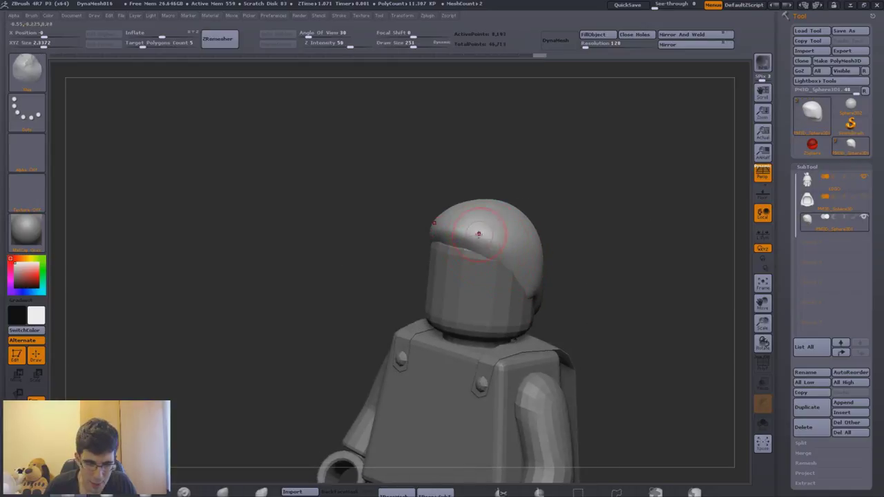
drag(464, 243, 472, 247)
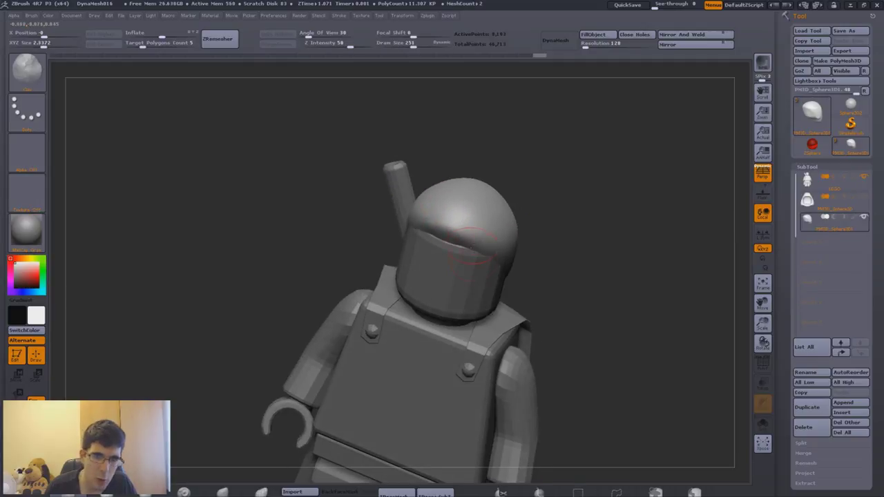
drag(449, 219, 456, 244)
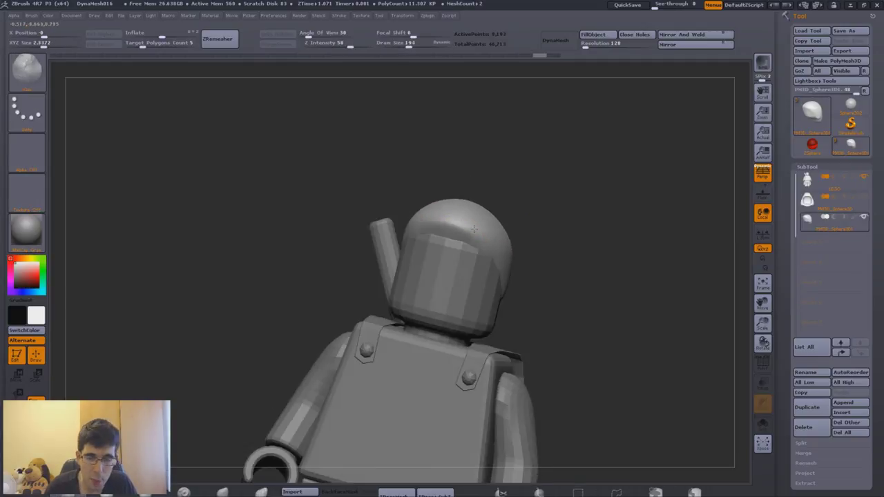
key(ctrl+shift+f)
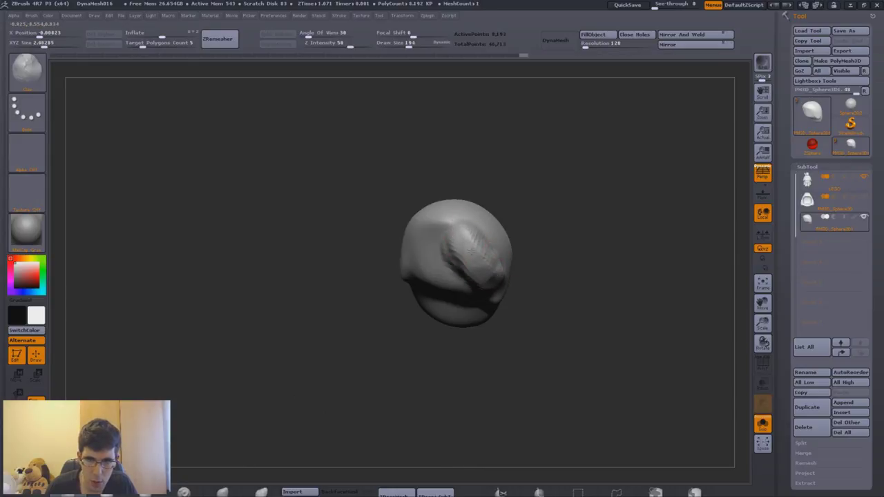
- Build the cap into a swept hair lock using the Clay and Standard brushes
drag(450, 217, 467, 239)
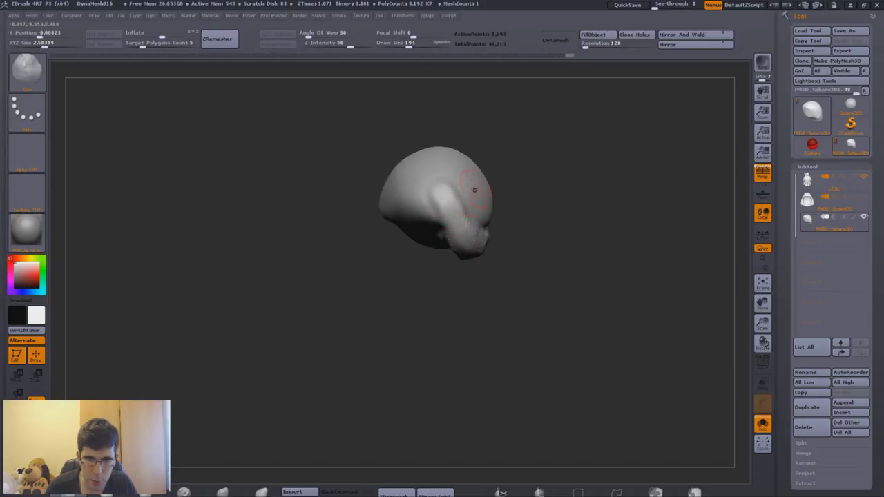
drag(466, 198, 442, 207)
key(b)
key(c)
key(b)
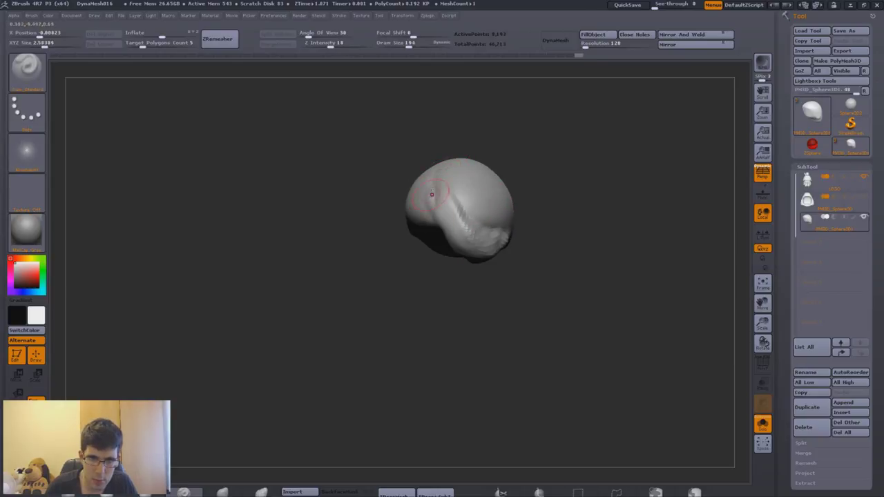
drag(436, 200, 466, 290)
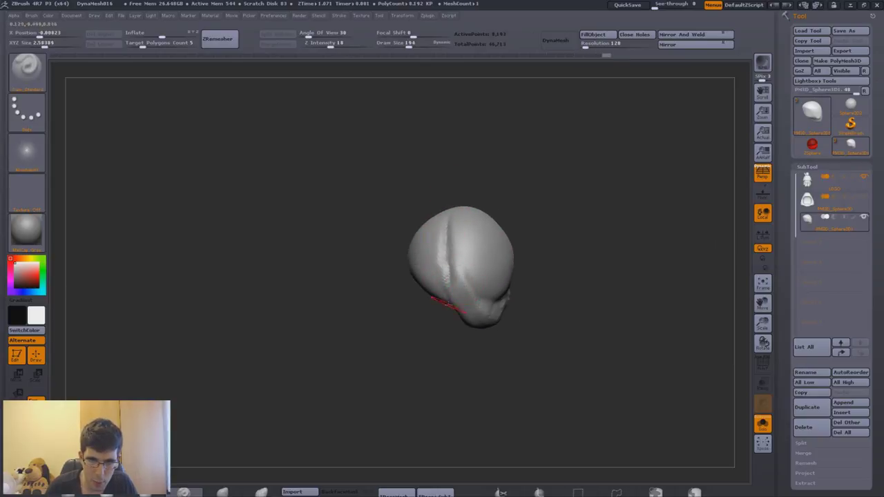
mouse_move(456, 303)
mouse_down()
mouse_move(477, 263)
mouse_move(493, 318)
mouse_up()
key(b)
key(s)
key(t)
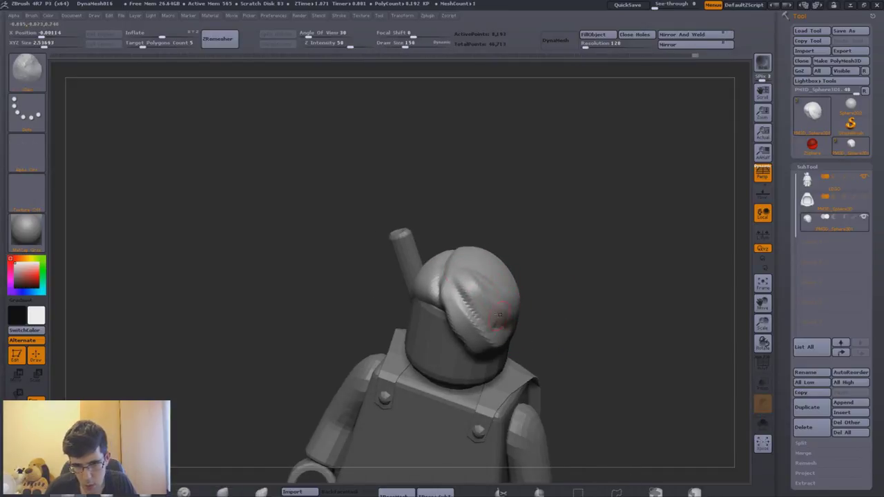
drag(499, 315, 411, 337)
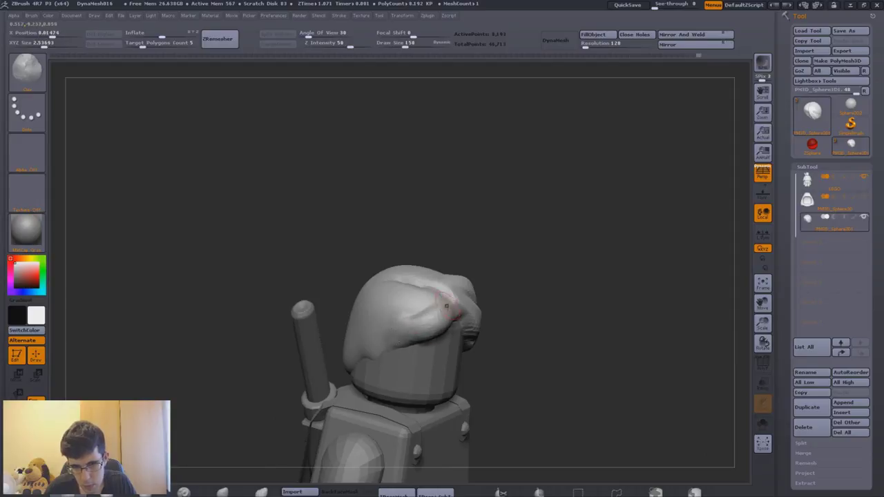
drag(446, 306, 428, 323)
- Set brush size 194, DynaMesh and smooth the hair lock, then view it under the hood
key(s)
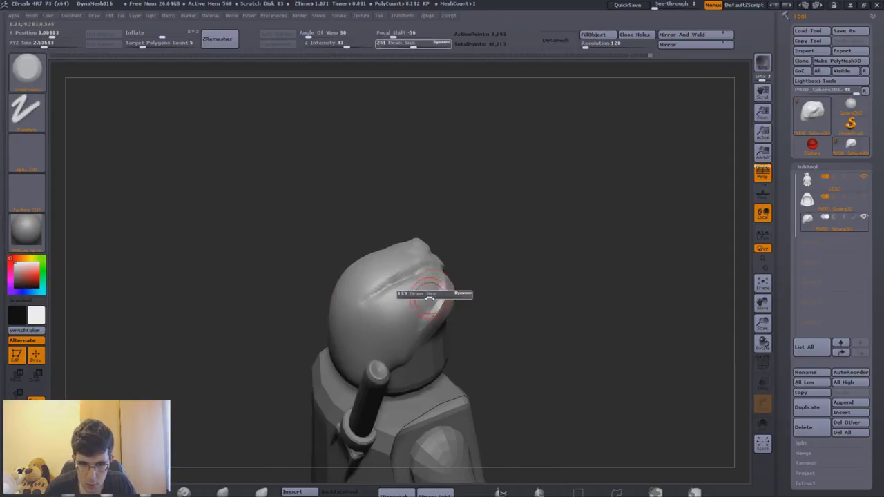
mouse_move(430, 316)
mouse_down()
mouse_move(469, 316)
mouse_move(517, 280)
mouse_move(562, 370)
mouse_move(515, 403)
mouse_move(545, 304)
mouse_move(511, 288)
mouse_up()
click(563, 42)
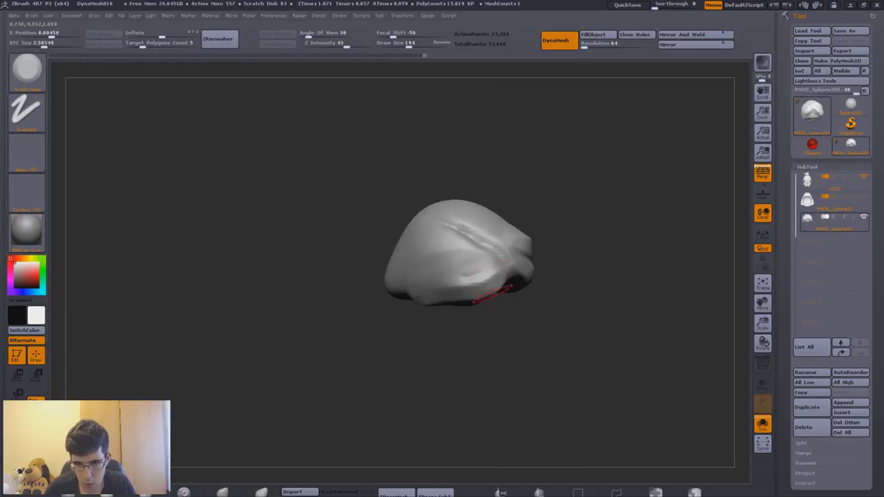
mouse_move(443, 240)
mouse_down()
mouse_move(492, 331)
mouse_move(533, 237)
mouse_move(588, 208)
mouse_move(552, 221)
mouse_move(526, 203)
mouse_move(493, 253)
mouse_move(518, 297)
mouse_move(458, 351)
mouse_move(467, 269)
mouse_move(484, 311)
mouse_move(509, 316)
mouse_move(542, 367)
mouse_move(523, 335)
mouse_up()
click(762, 403)
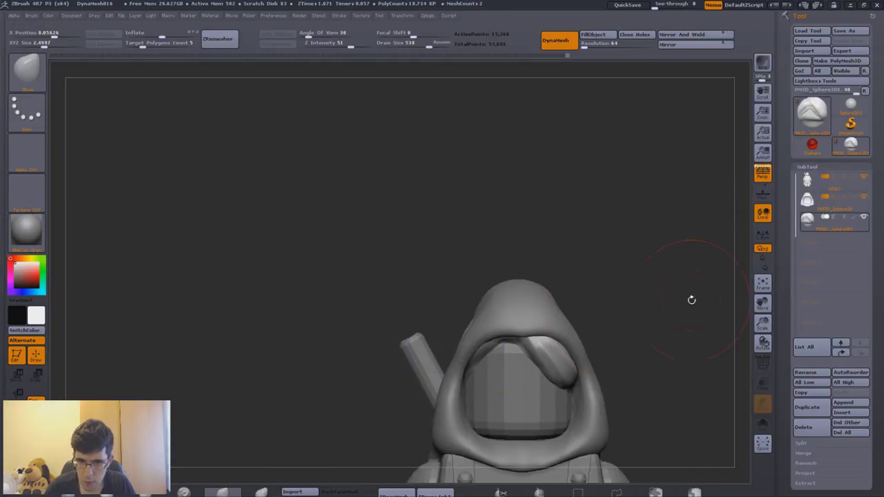
- Enlarge the brush size and solo the hair lock subtool
key(s)
mouse_move(457, 288)
mouse_down()
mouse_move(460, 259)
mouse_move(732, 207)
mouse_move(610, 282)
mouse_move(537, 275)
mouse_move(483, 297)
mouse_move(430, 343)
mouse_move(730, 233)
mouse_move(375, 276)
mouse_move(417, 293)
mouse_up()
click(763, 424)
key(space)
mouse_move(587, 311)
mouse_down()
mouse_move(408, 250)
mouse_move(432, 272)
mouse_move(483, 235)
mouse_move(447, 249)
mouse_move(454, 276)
mouse_up()
- Carve deeper strand creases with Dam Standard, mask and Smooth the lock, then turn Solo off
key(b)
key(c)
key(b)
key(ctrl)
mouse_move(625, 231)
mouse_down()
mouse_move(612, 217)
mouse_move(518, 291)
mouse_up()
mouse_move(527, 256)
mouse_down()
mouse_move(507, 256)
mouse_move(501, 276)
mouse_up()
mouse_move(538, 297)
mouse_down()
mouse_move(581, 257)
mouse_move(534, 256)
mouse_up()
mouse_move(555, 196)
mouse_down()
mouse_move(459, 359)
mouse_move(448, 314)
mouse_up()
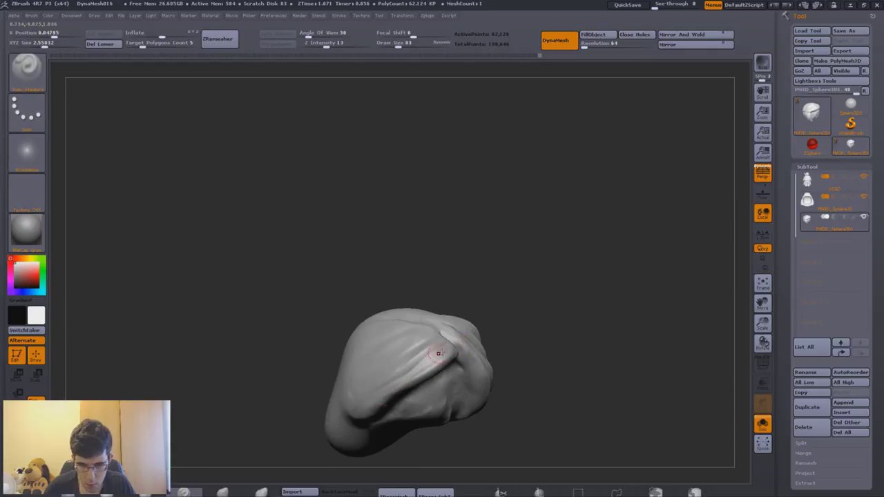
mouse_move(525, 360)
shift+mouse_down()
mouse_move(526, 372)
mouse_move(548, 371)
mouse_move(516, 352)
shift+mouse_up()
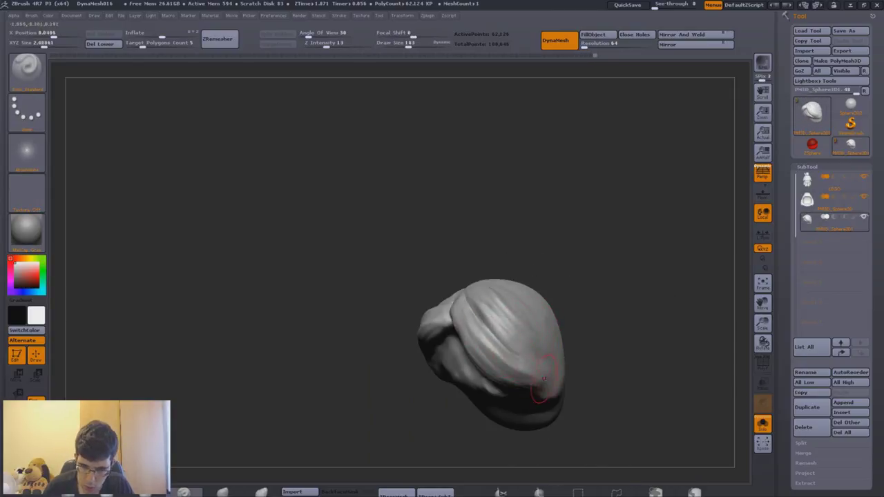
alt+click(470, 336)
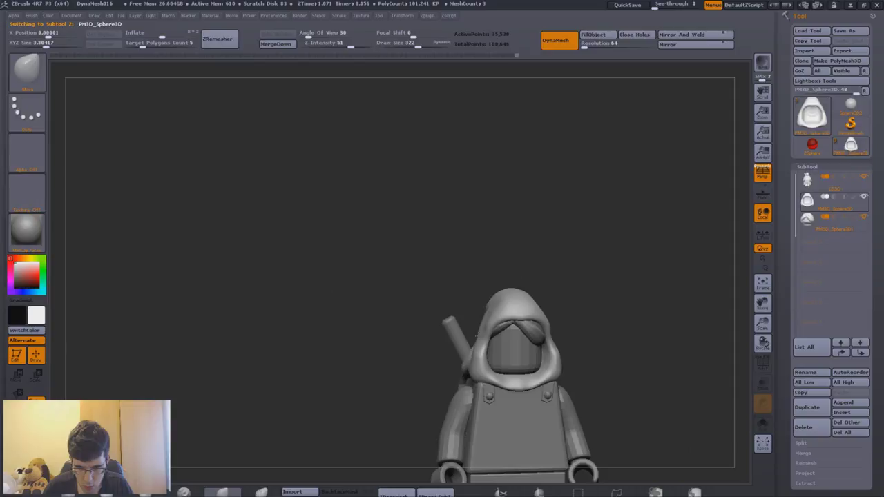
- Make the hood the active subtool and orbit to a three-quarter view of the head
mouse_move(458, 283)
mouse_down()
mouse_move(582, 316)
mouse_move(560, 335)
mouse_up()
alt+click(582, 316)
alt+click(560, 335)
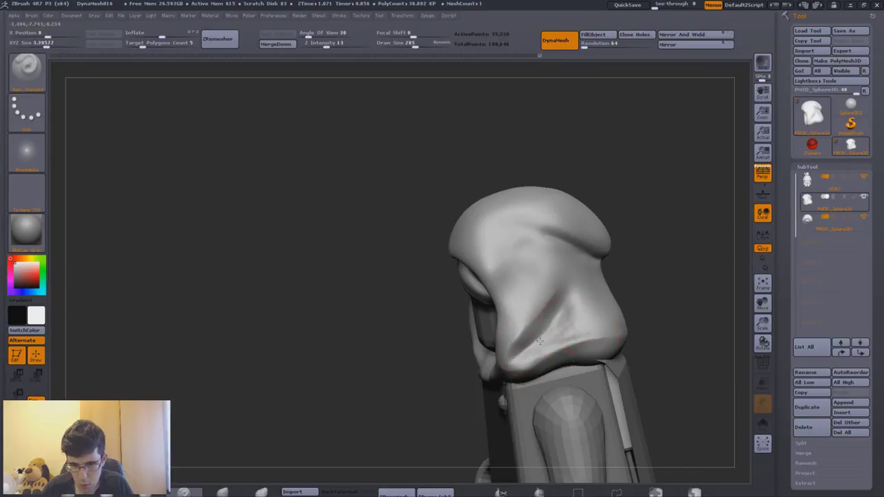
drag(532, 358, 549, 302)
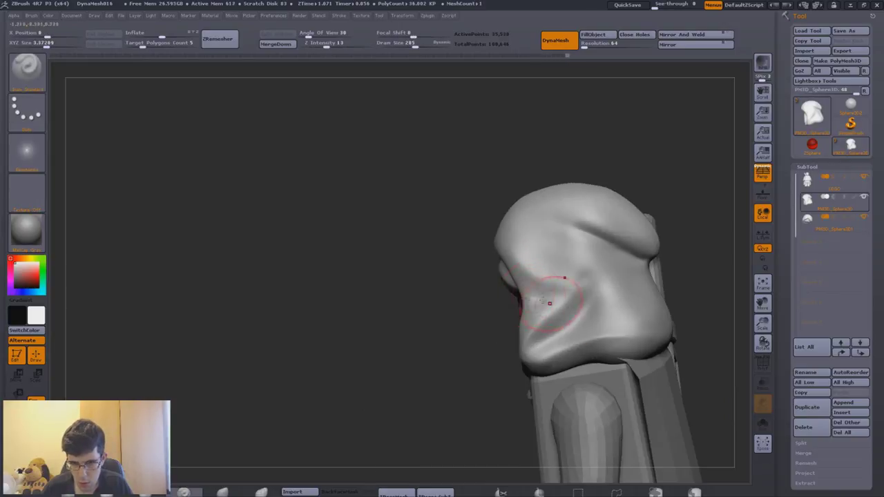
drag(555, 239, 539, 294)
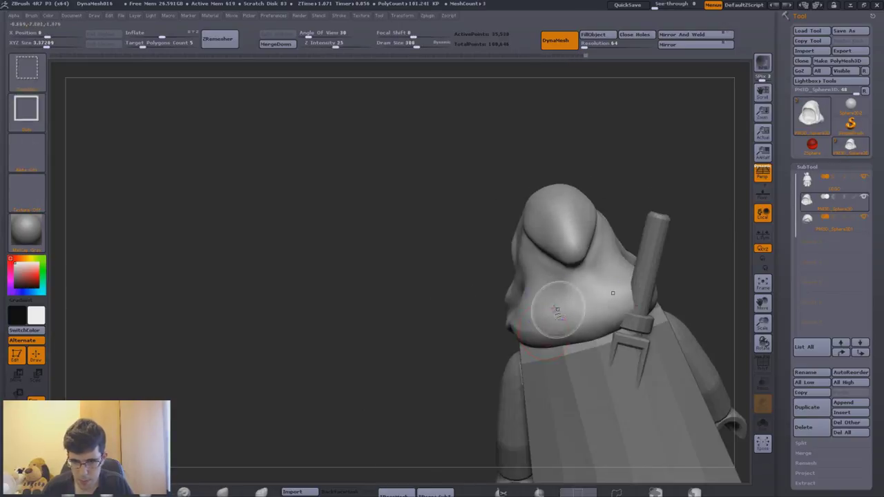
mouse_move(526, 269)
mouse_down()
mouse_move(574, 296)
mouse_move(569, 335)
mouse_up()
- Isolate the hood to inspect its opening, then bring back the whole figure
key(shift+ctrl+s)
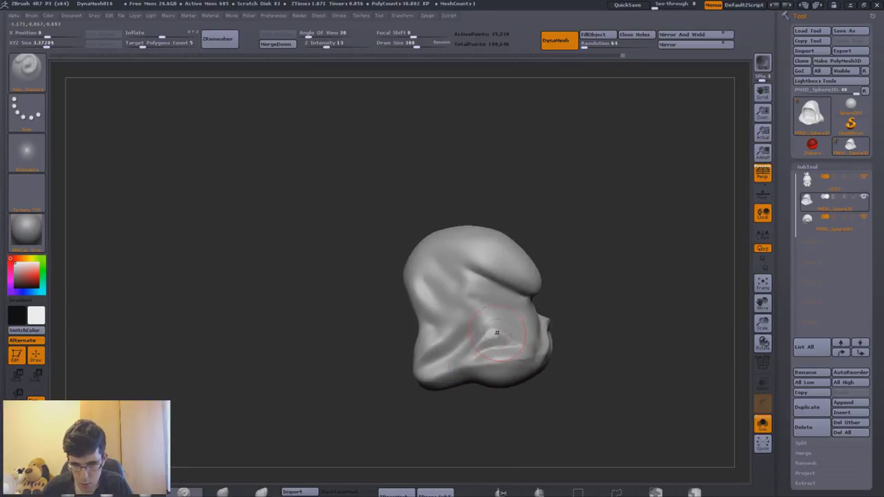
mouse_move(497, 333)
mouse_down()
mouse_move(609, 309)
mouse_move(601, 317)
mouse_move(583, 319)
mouse_move(649, 254)
mouse_move(633, 297)
mouse_move(641, 246)
mouse_move(603, 243)
mouse_up()
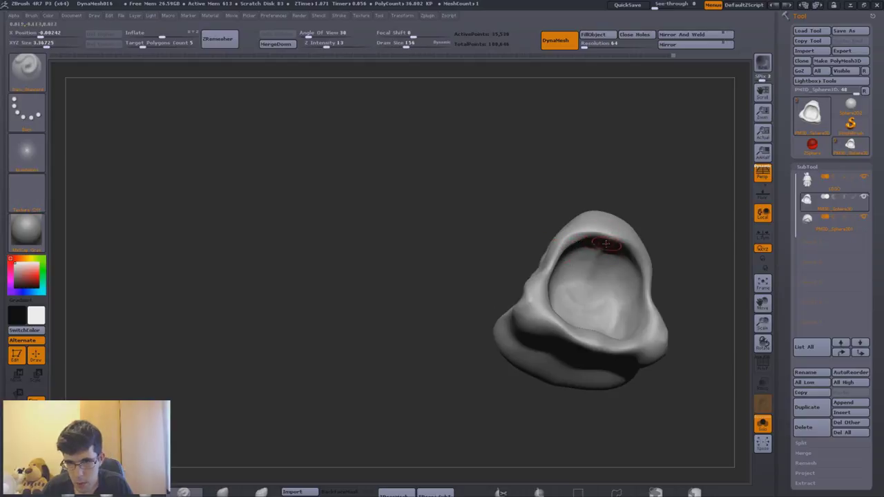
mouse_move(546, 269)
mouse_down()
mouse_move(528, 298)
mouse_move(592, 272)
mouse_up()
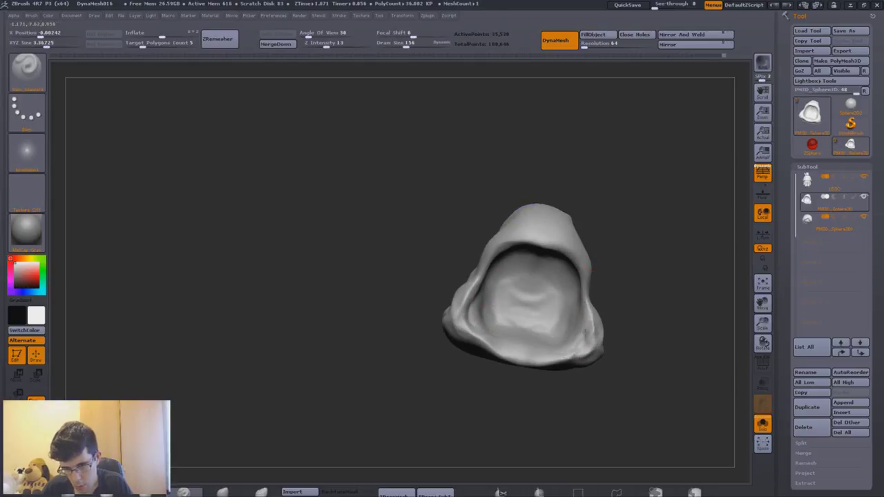
click(763, 423)
mouse_move(589, 379)
alt+mouse_down()
mouse_move(563, 289)
mouse_move(651, 297)
mouse_move(553, 276)
alt+mouse_up()
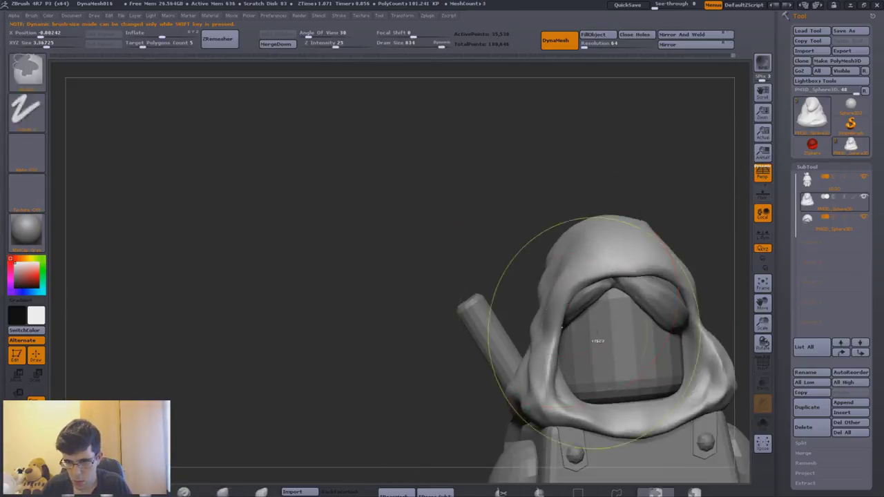
- Reduce the brush size to 271 and briefly solo the hood to check it
key(s)
drag(614, 295, 576, 295)
click(762, 423)
mouse_move(622, 345)
mouse_down()
mouse_move(545, 240)
mouse_move(588, 195)
mouse_up()
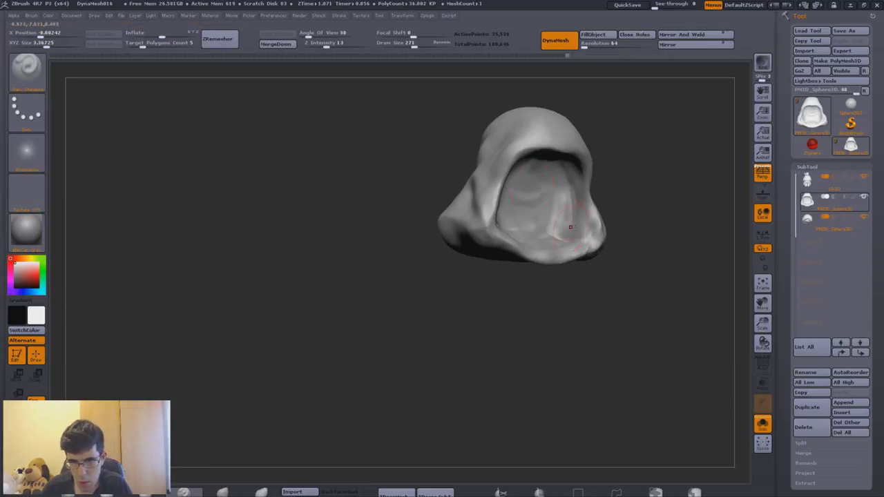
click(762, 424)
- Isolate the hood to check underneath it, then frame a full three-quarter view
mouse_move(608, 331)
mouse_down()
mouse_move(677, 331)
mouse_move(614, 332)
mouse_move(517, 286)
mouse_move(584, 280)
mouse_up()
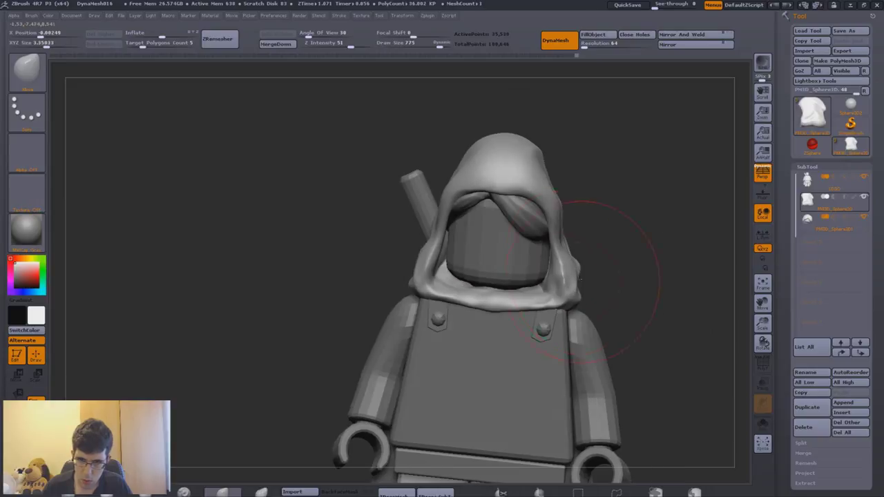
drag(543, 315, 616, 279)
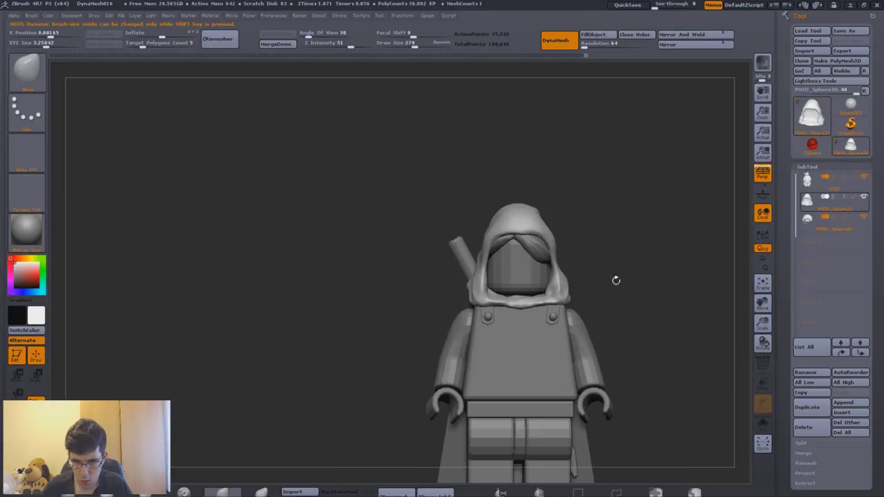
mouse_move(527, 313)
mouse_down()
mouse_move(536, 304)
mouse_move(483, 297)
mouse_move(587, 276)
mouse_move(587, 263)
mouse_move(598, 289)
mouse_move(588, 276)
mouse_move(608, 290)
mouse_move(608, 276)
mouse_move(578, 243)
mouse_move(628, 230)
mouse_move(497, 237)
mouse_move(533, 244)
mouse_move(499, 276)
mouse_move(571, 250)
mouse_move(552, 249)
mouse_up()
key(shift+ctrl+s)
key(shift+ctrl+s)
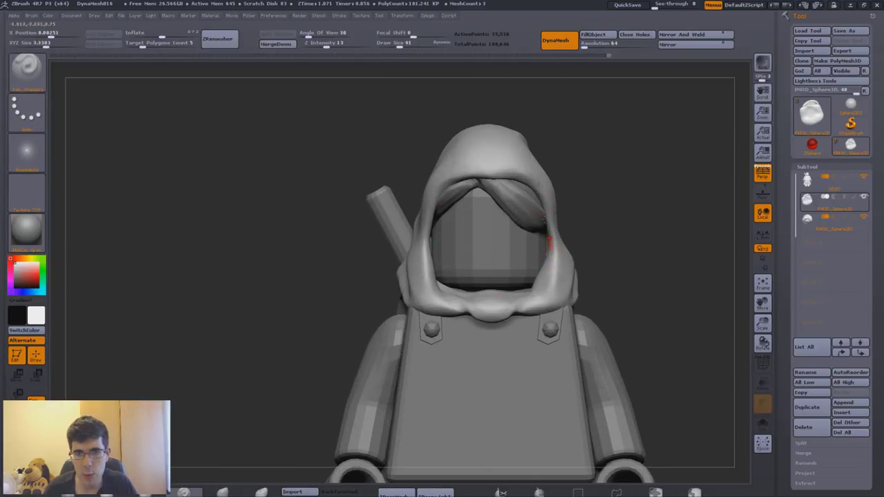
mouse_move(556, 228)
mouse_down()
mouse_move(580, 137)
mouse_move(393, 263)
mouse_up()
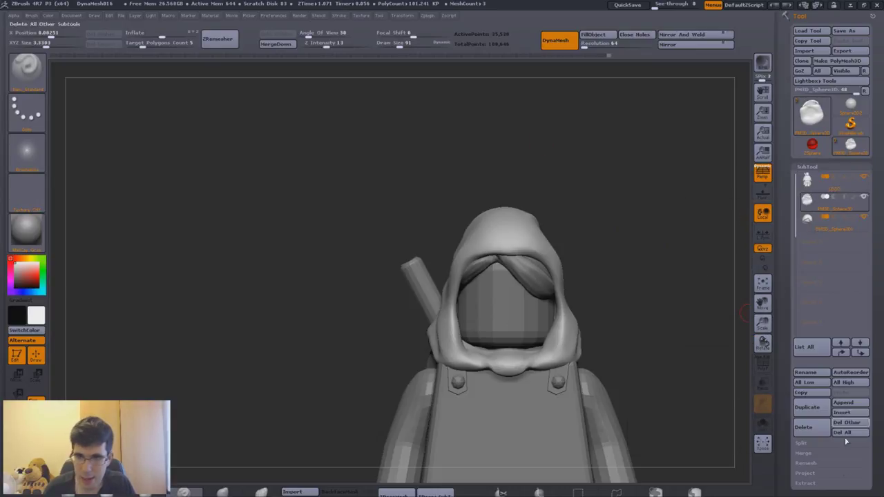
- Merge the hood down into the subtool below, confirming the merge, and open Polygroups
click(812, 463)
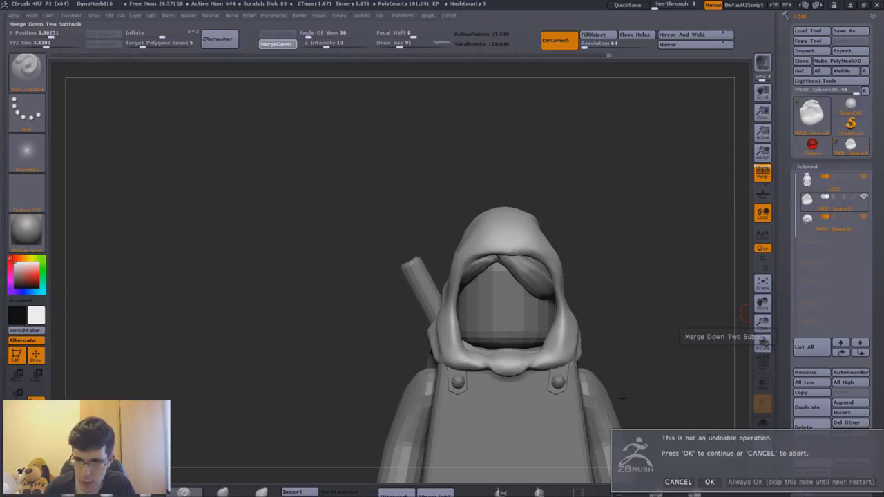
click(709, 481)
scroll(786, 369, down, 5)
ctrl+shift+click(511, 228)
mouse_move(623, 276)
mouse_down()
mouse_move(584, 238)
mouse_move(609, 247)
mouse_up()
scroll(814, 333, down, 3)
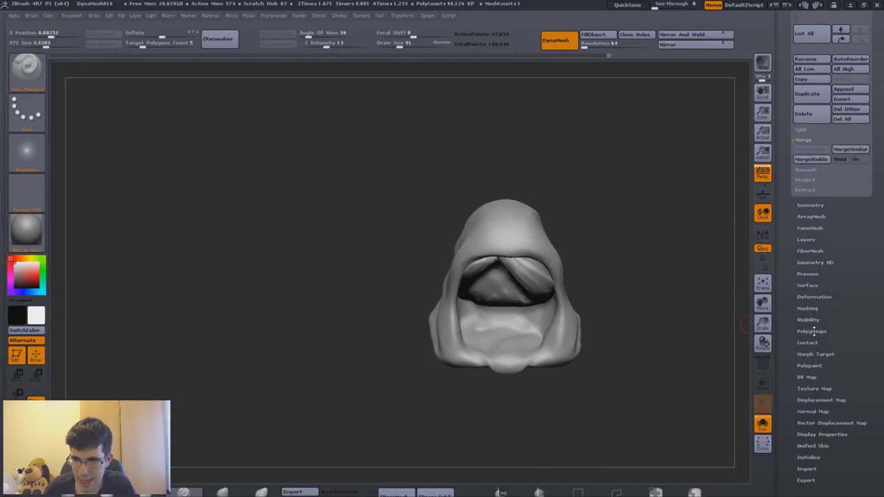
click(811, 330)
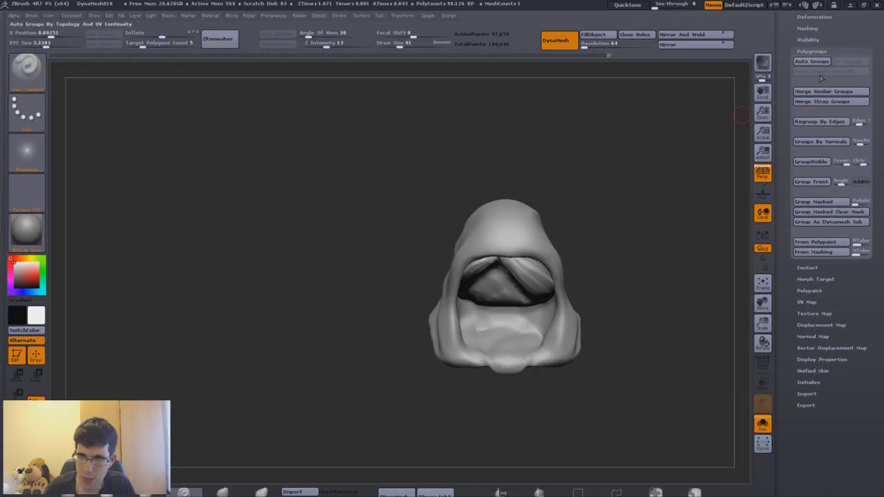
- Export the merged mesh as COM.obj to the Desktop and drag it into Maya
scroll(822, 76, up, 5)
click(852, 52)
text(COM)
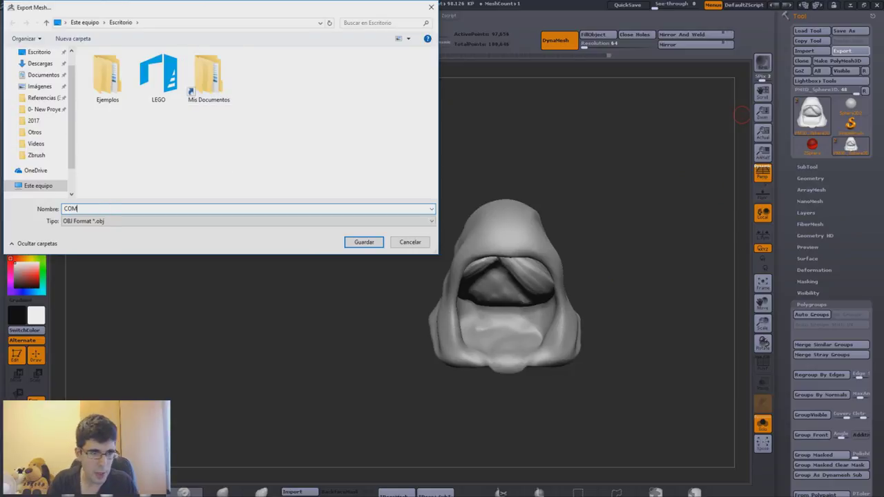
key(Return)
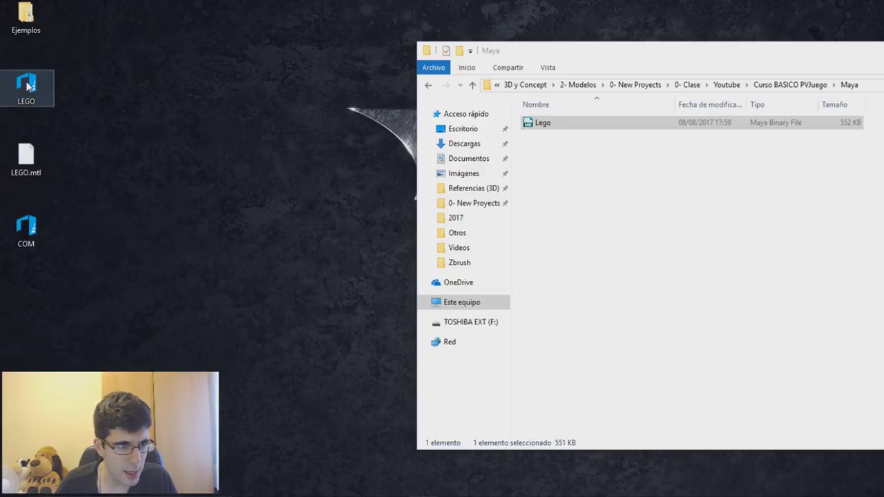
drag(38, 259, 309, 340)
mouse_move(392, 494)
mouse_down()
mouse_move(447, 455)
mouse_move(474, 422)
mouse_up()
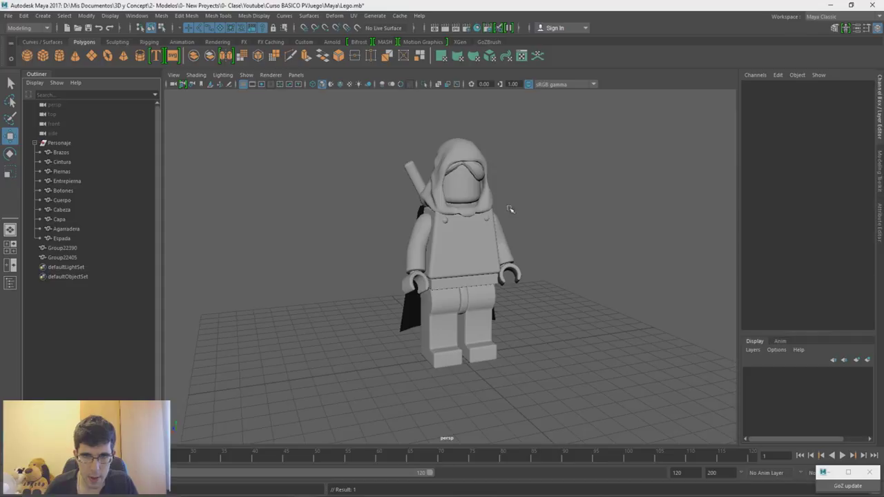
- Frame the hooded head and select Cuerpo and the imported hood group to check them
alt+drag(510, 209, 505, 290)
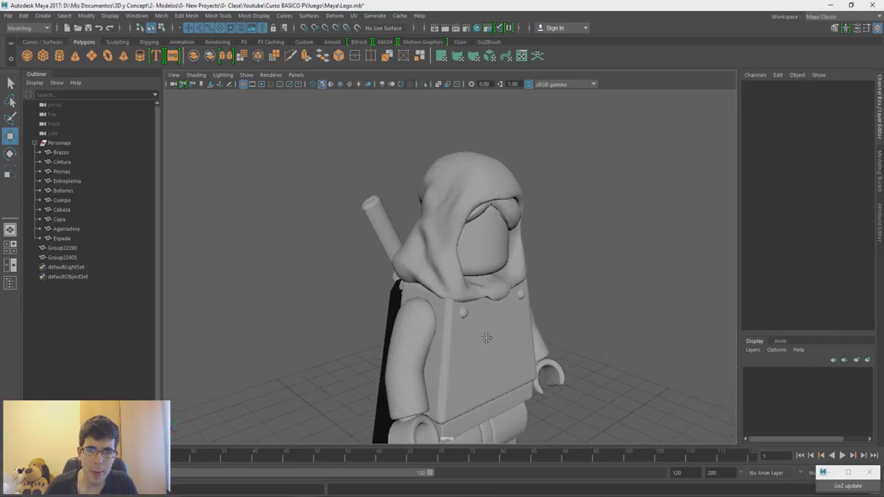
scroll(495, 384, up, 8)
alt+middle_drag(495, 383, 420, 225)
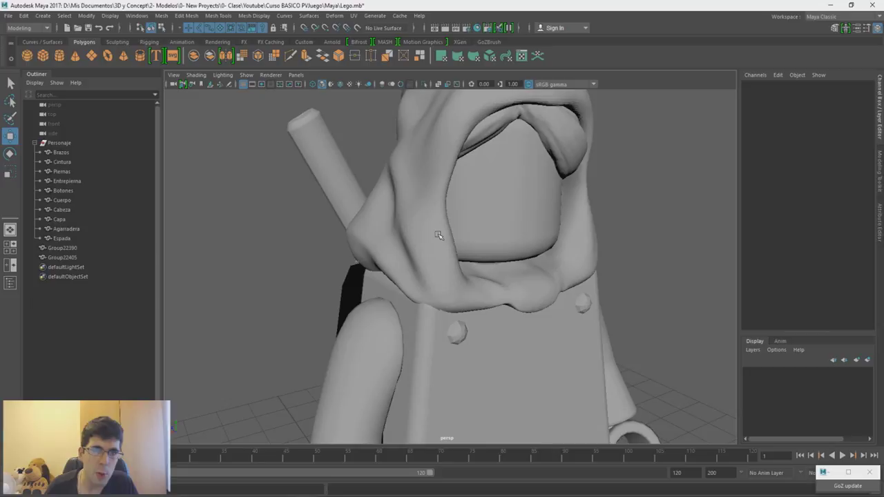
click(477, 344)
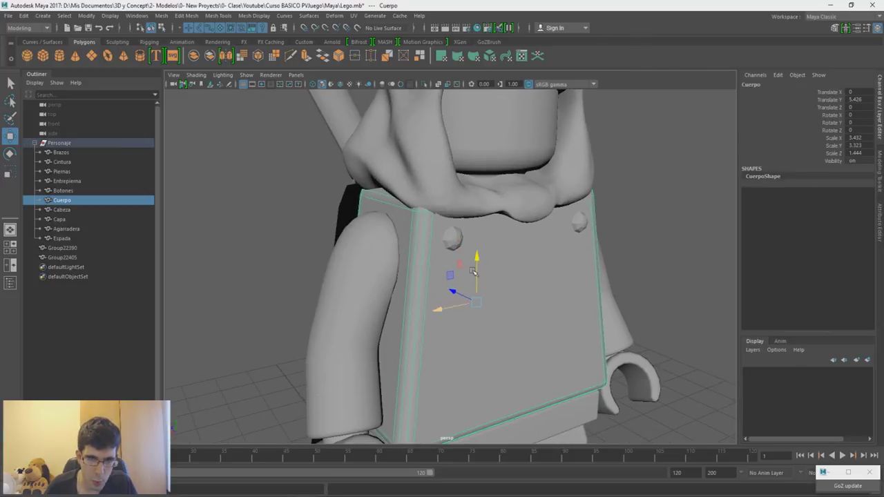
click(443, 219)
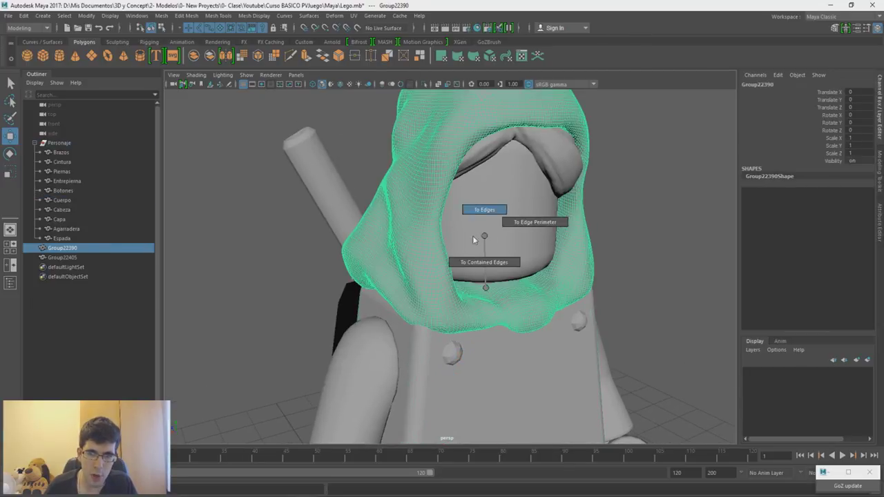
ctrl+right_drag(487, 340, 491, 323)
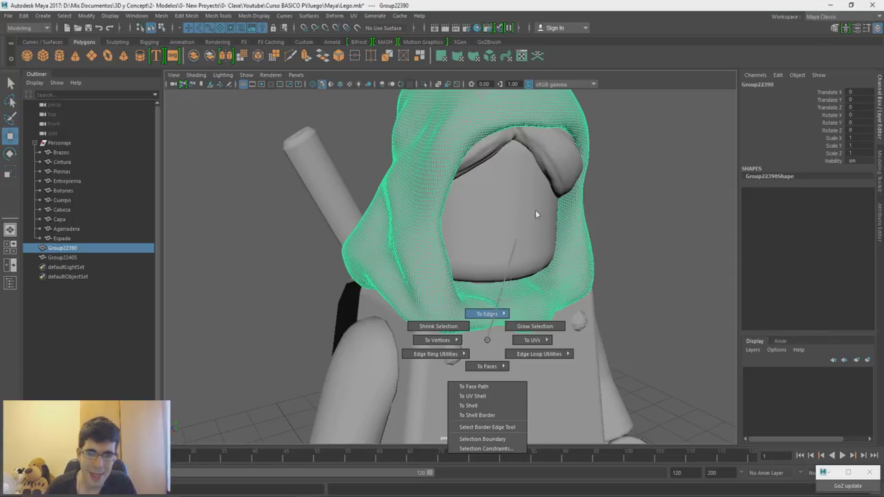
ctrl+right_drag(536, 214, 543, 201)
ctrl+right_click(488, 342)
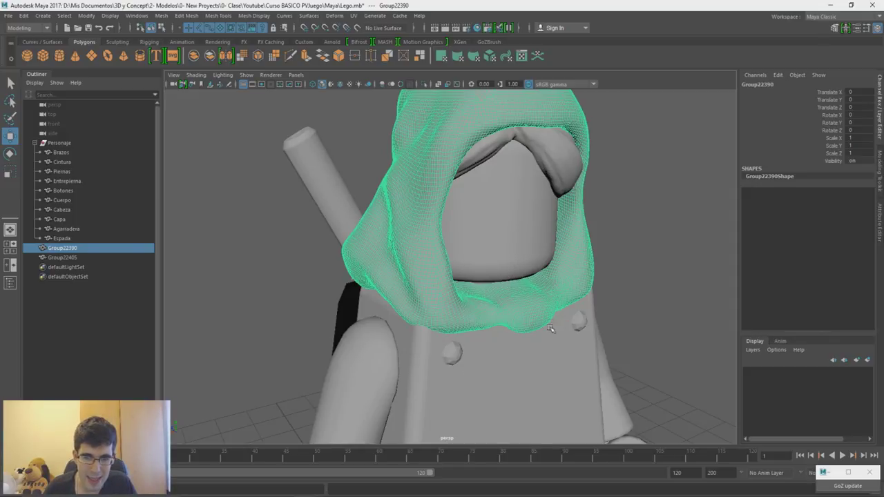
- Clear the selection and orbit front, side and back to inspect hood, cape and sword
mouse_move(489, 342)
alt+mouse_down()
mouse_move(527, 189)
mouse_move(573, 270)
mouse_move(485, 282)
mouse_move(487, 264)
alt+mouse_up()
scroll(527, 190, down, 3)
click(562, 288)
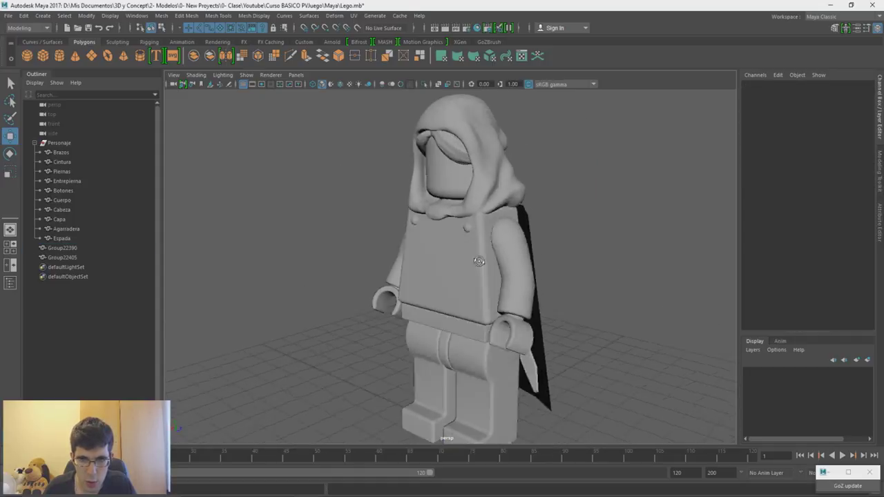
alt+drag(487, 264, 484, 192)
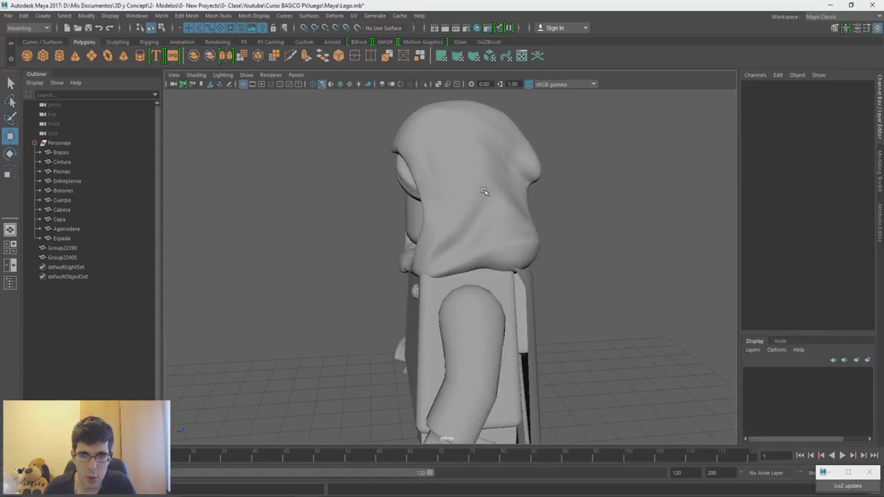
mouse_move(440, 165)
alt+mouse_down()
mouse_move(658, 201)
mouse_move(433, 212)
alt+mouse_up()
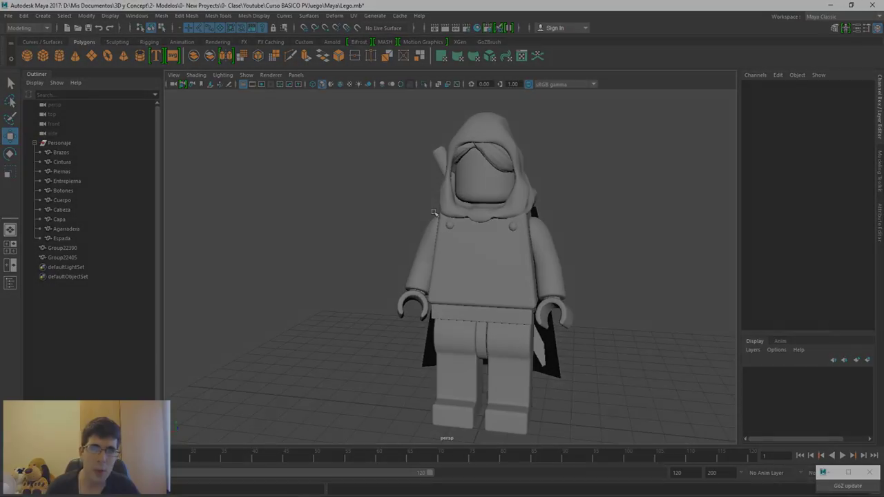